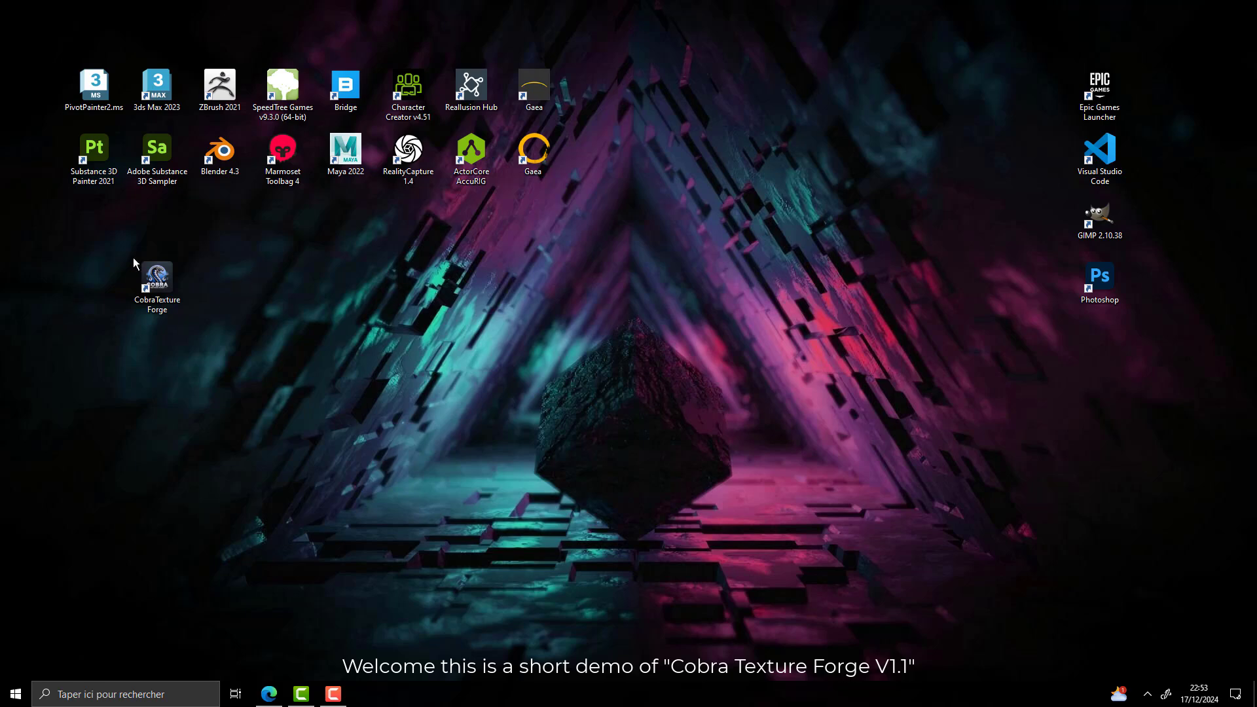
Launch Cobra Texture Forge and switch it to the Extract channels mode
{"action": "double_click", "coordinate": [177, 283]}
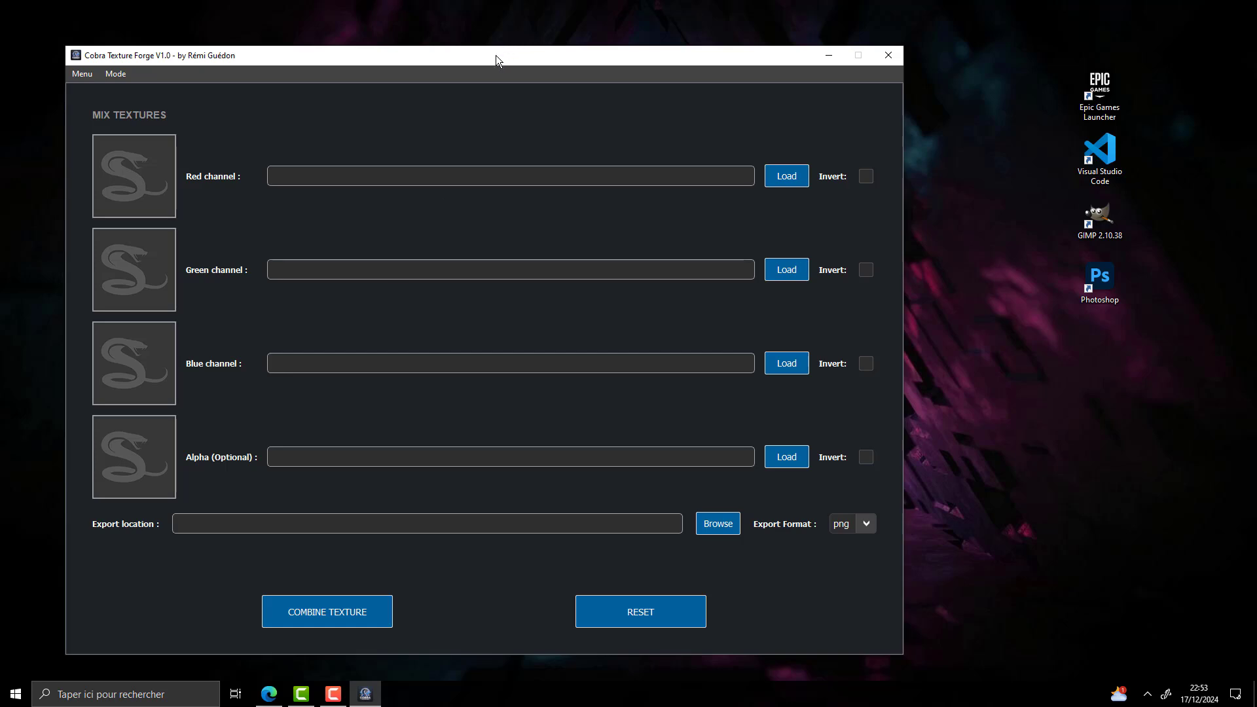
{"action": "left_click_drag", "start_coordinate": [496, 55], "coordinate": [645, 31]}
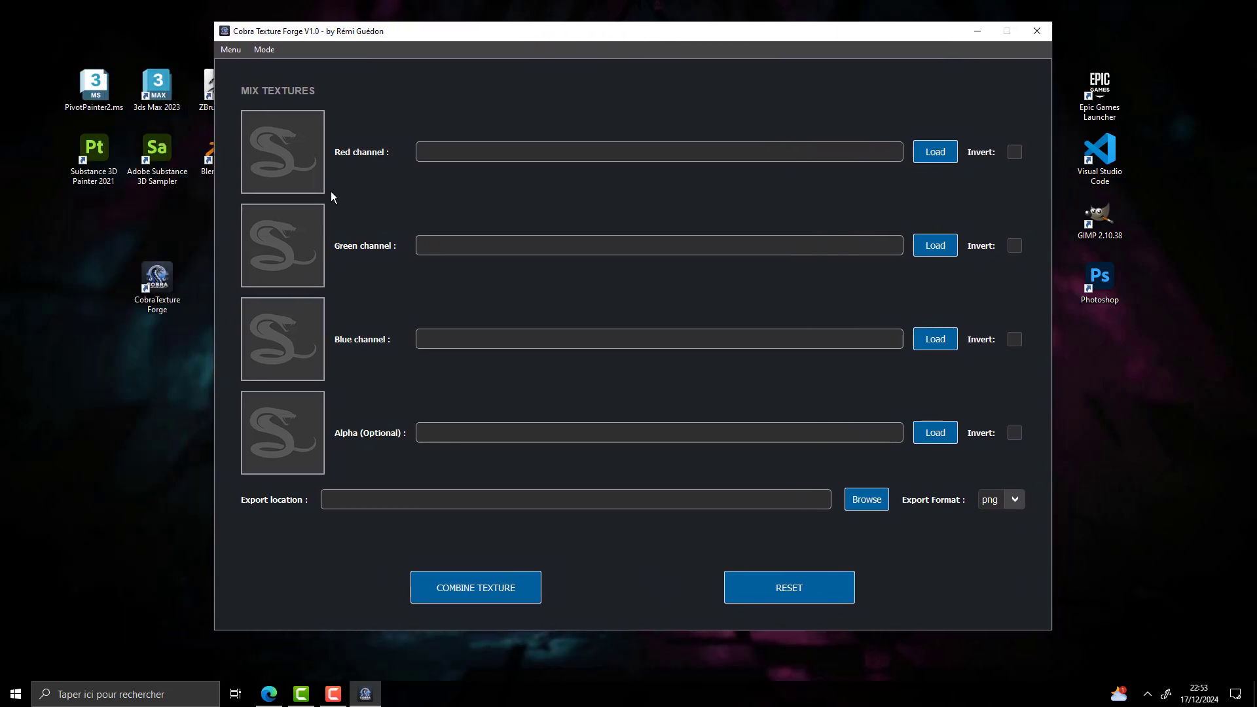
{"action": "left_click", "coordinate": [266, 49]}
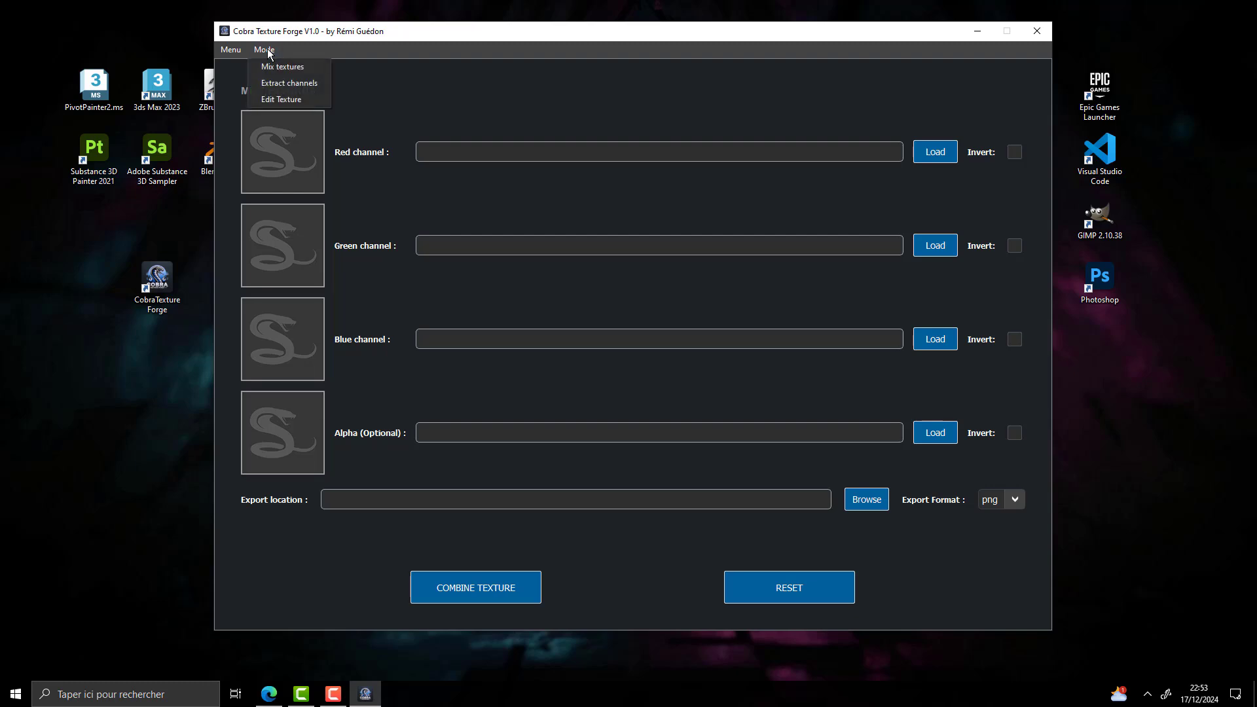
{"action": "left_click", "coordinate": [326, 99]}
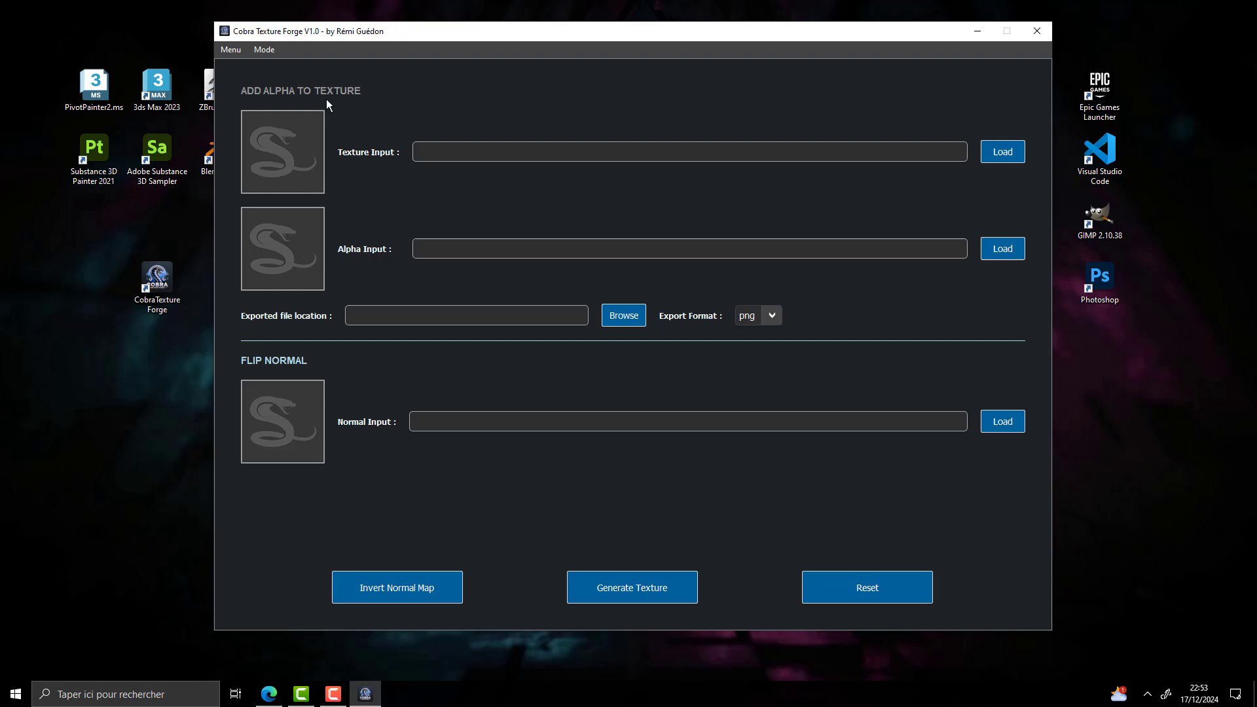
{"action": "left_click", "coordinate": [268, 51]}
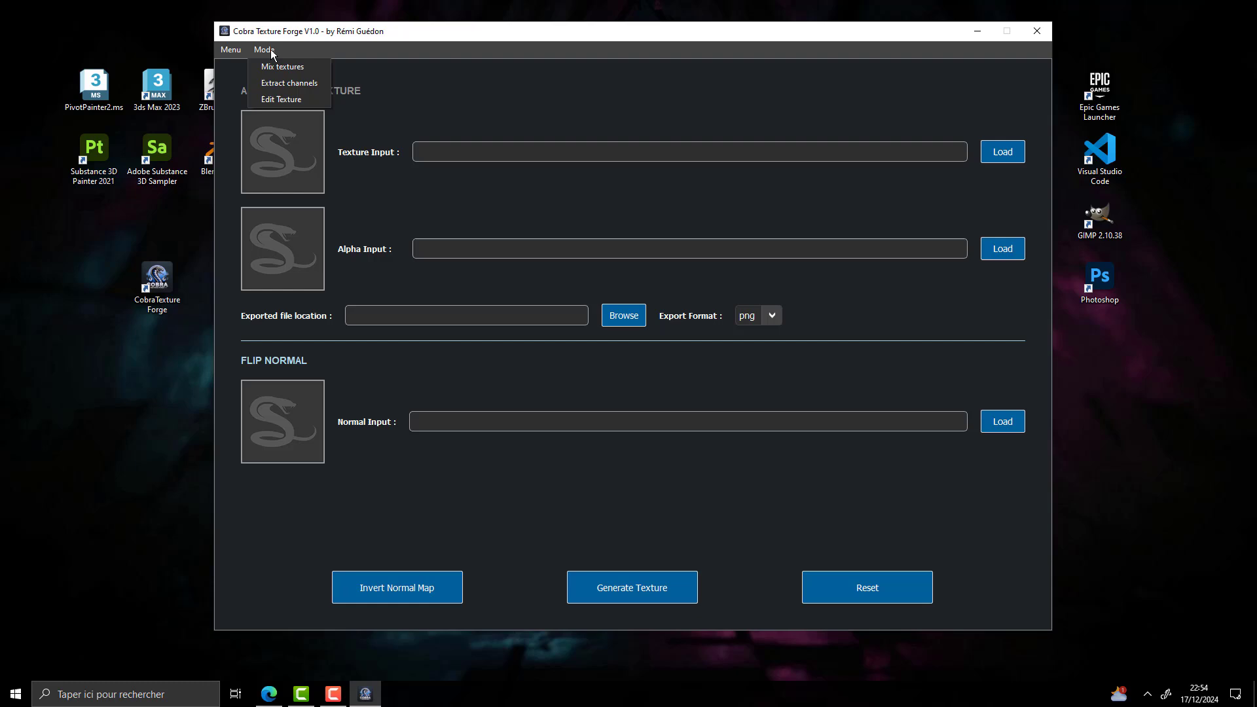
{"action": "left_click", "coordinate": [316, 83]}
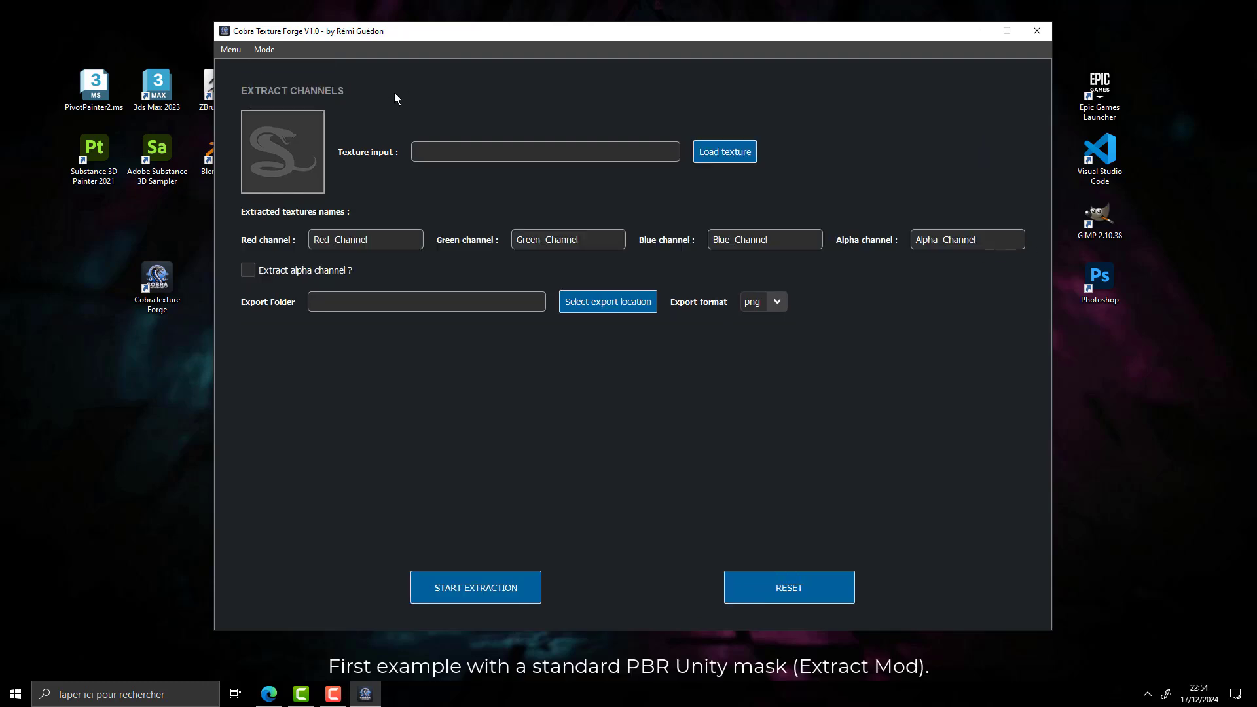
Load Unity_Mask.png from the Unity_demo folder as the texture input
{"action": "left_click", "coordinate": [725, 152]}
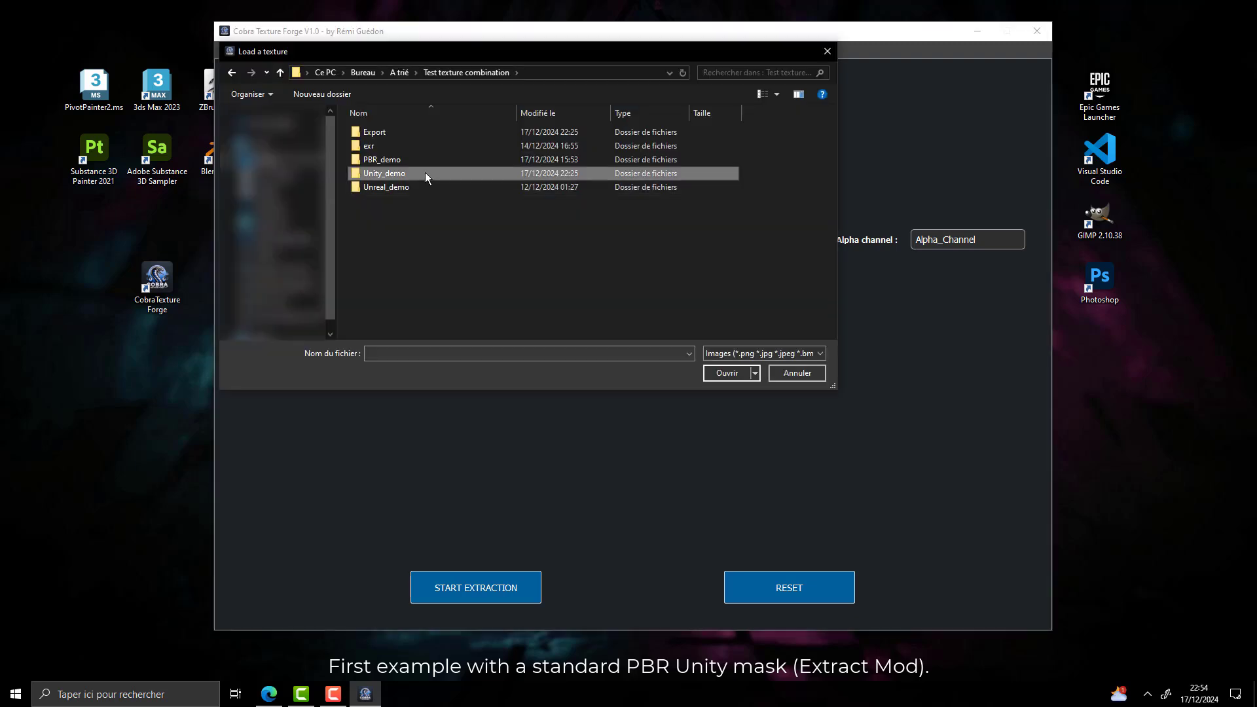
{"action": "double_click", "coordinate": [425, 174]}
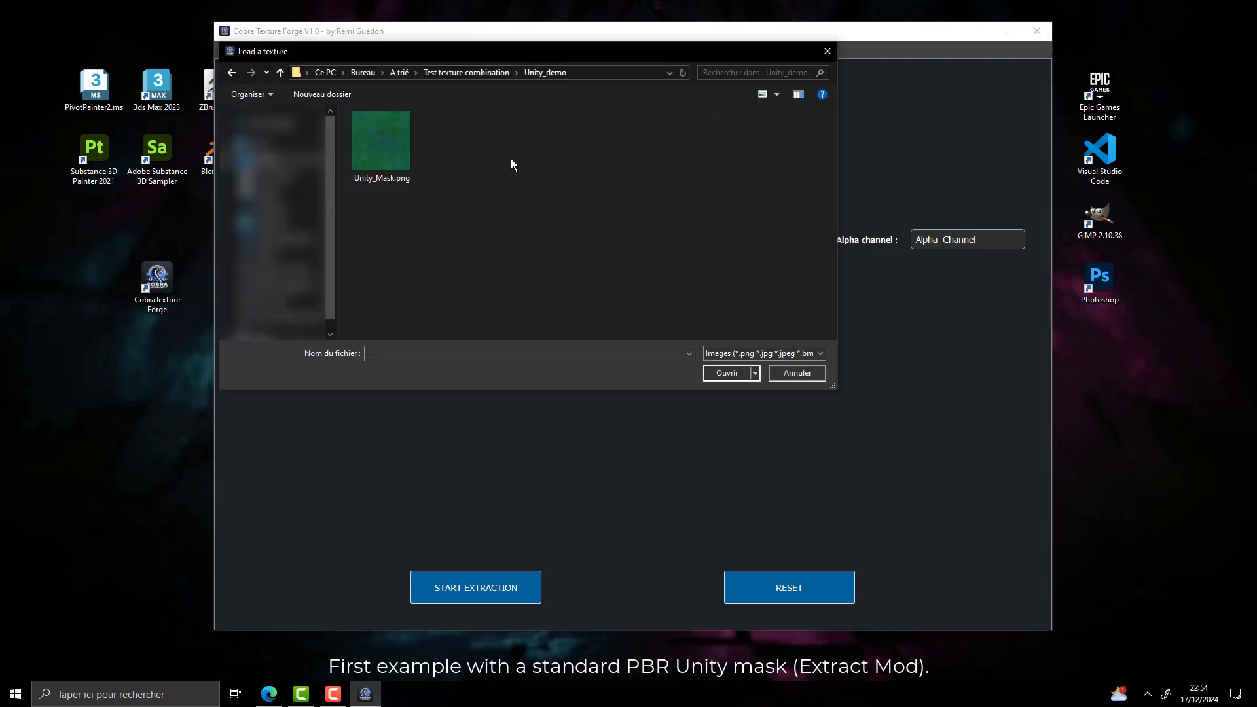
{"action": "left_click", "coordinate": [382, 163]}
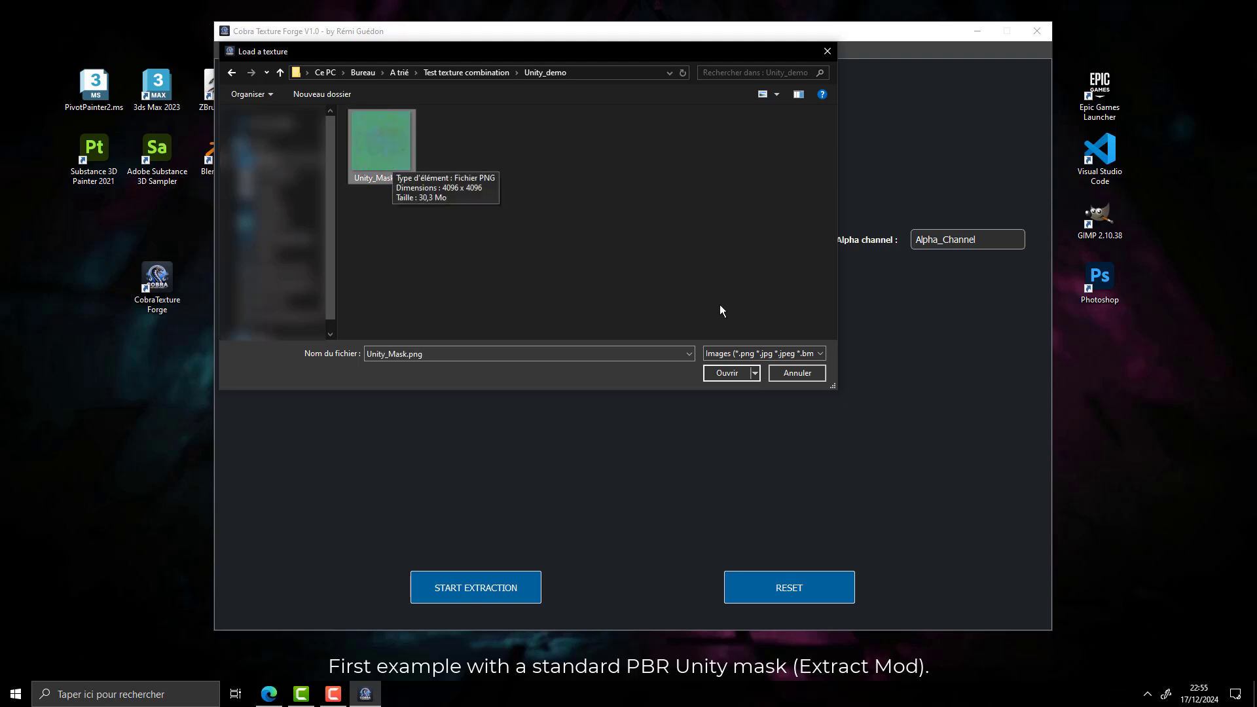
{"action": "left_click", "coordinate": [735, 374]}
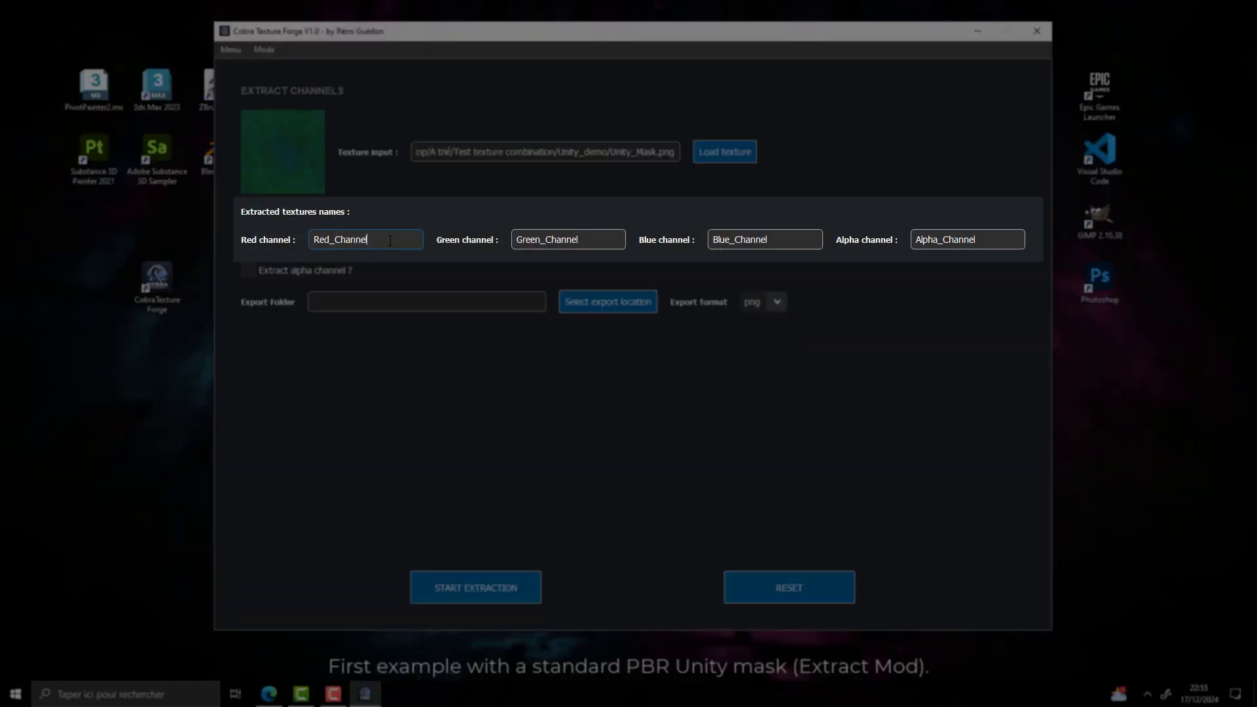
Name the extracted textures Metallic for red, AO for green, Mask for blue and Glossiness for alpha
{"action": "double_click", "coordinate": [347, 240]}
{"action": "type", "text": "Metallic"}
{"action": "double_click", "coordinate": [527, 241]}
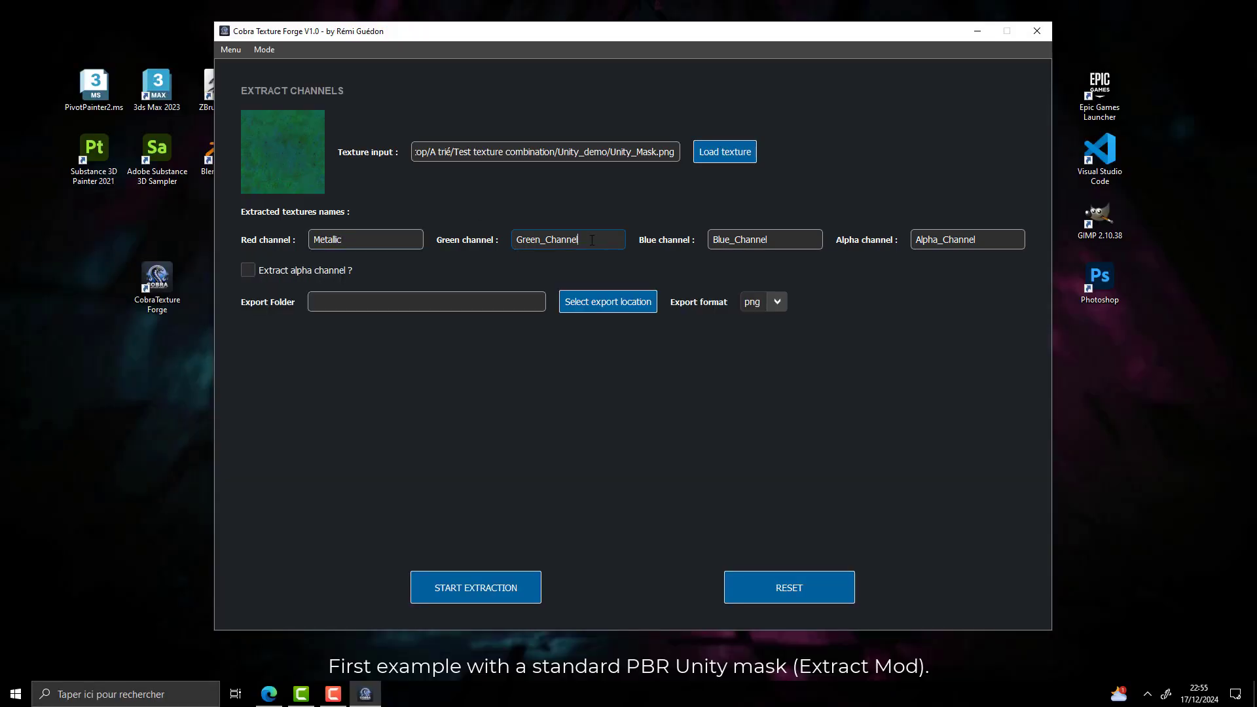
{"action": "type", "text": "AO"}
{"action": "key", "text": "Tab"}
{"action": "type", "text": "Mask"}
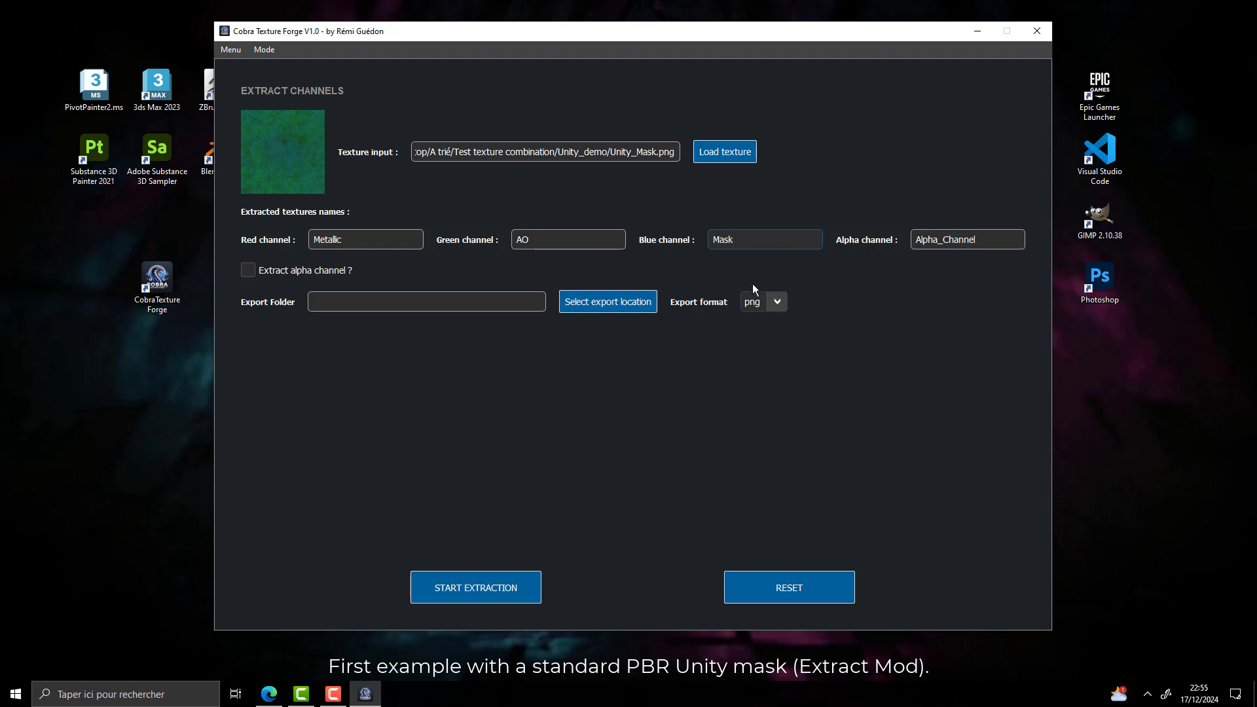
{"action": "key", "text": "Tab"}
{"action": "type", "text": "Glossiness"}
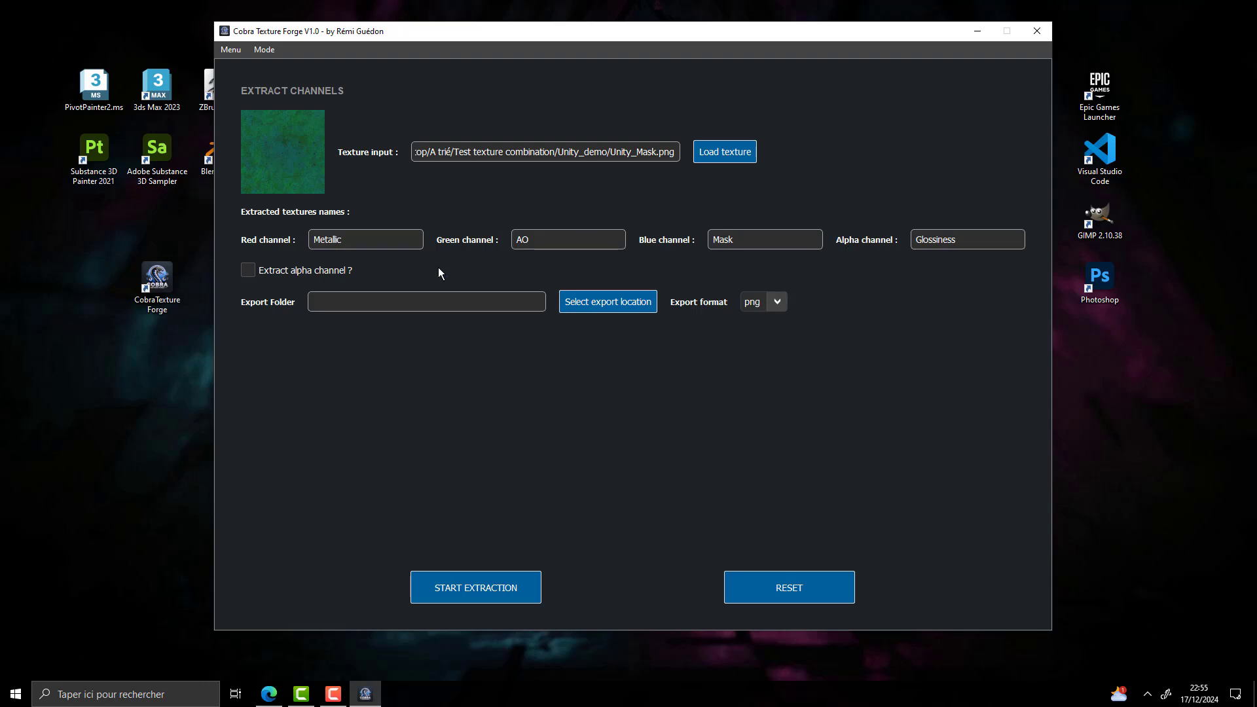
Set the export folder to Unity_demo and extract the channels, including alpha, in png format
{"action": "left_click", "coordinate": [608, 303]}
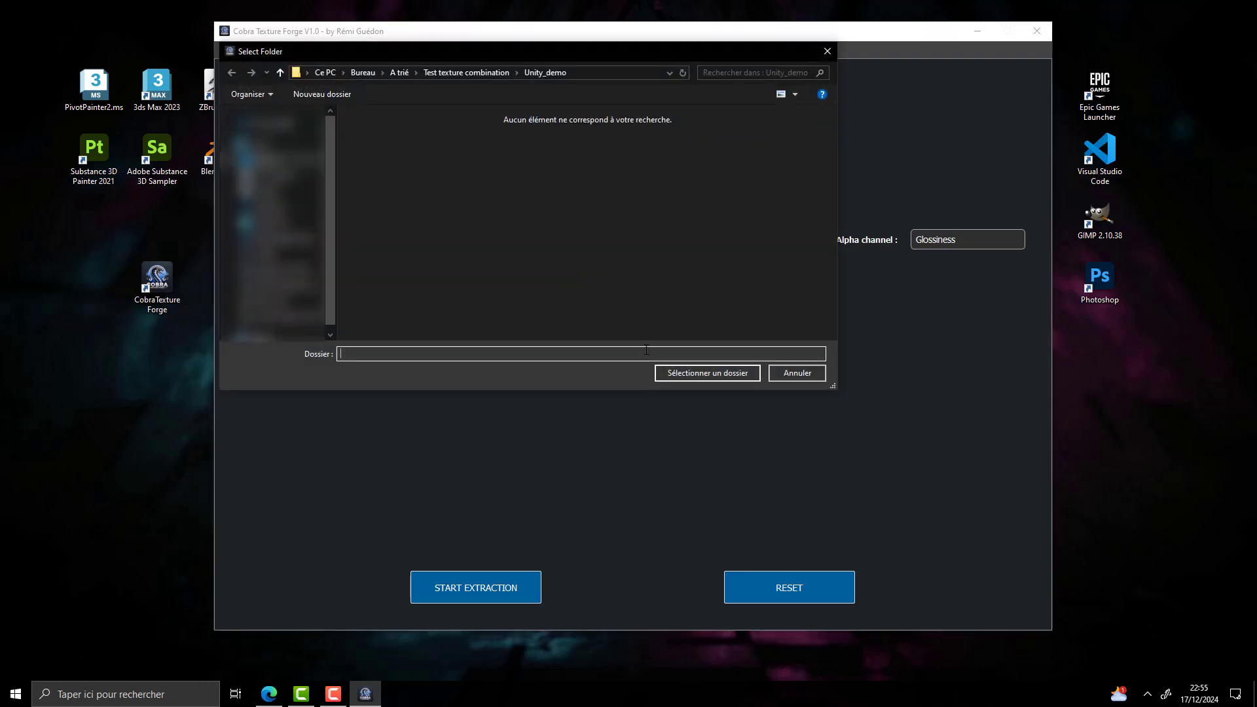
{"action": "left_click", "coordinate": [707, 373]}
{"action": "left_click", "coordinate": [776, 301]}
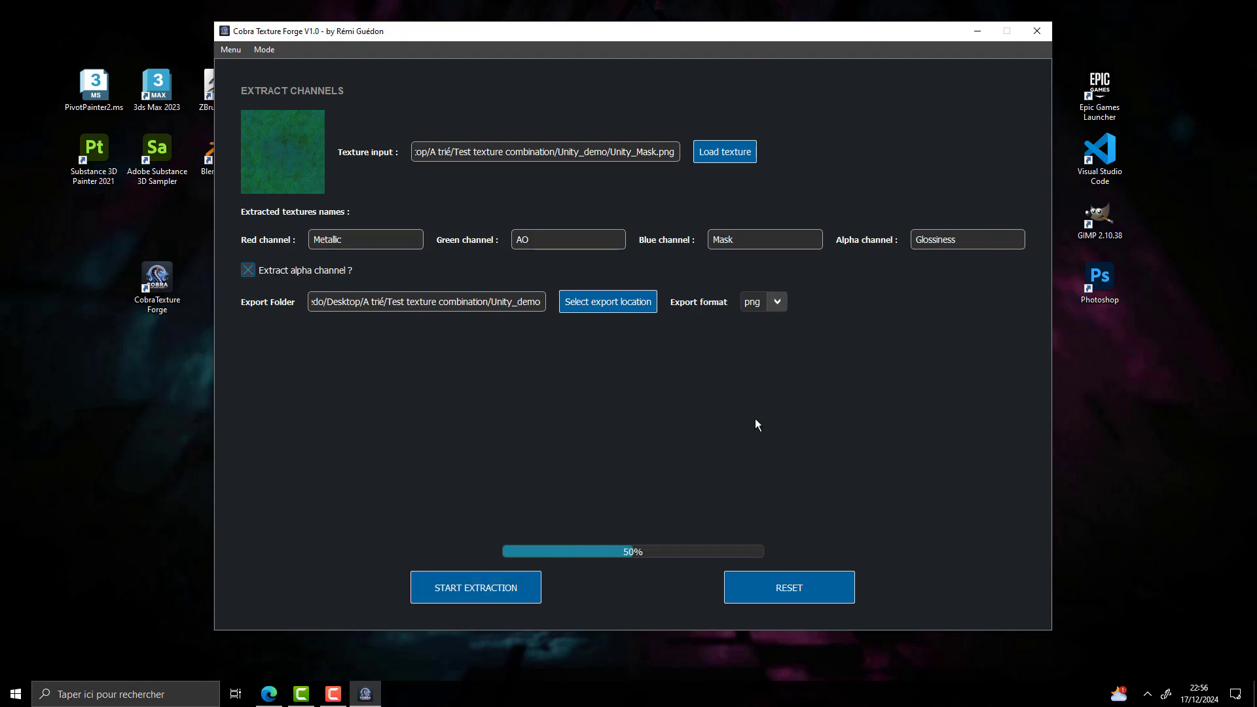
Open the Unity_demo folder and check the extracted AO, Glossiness, Mask and Metallic textures
{"action": "left_click", "coordinate": [701, 352]}
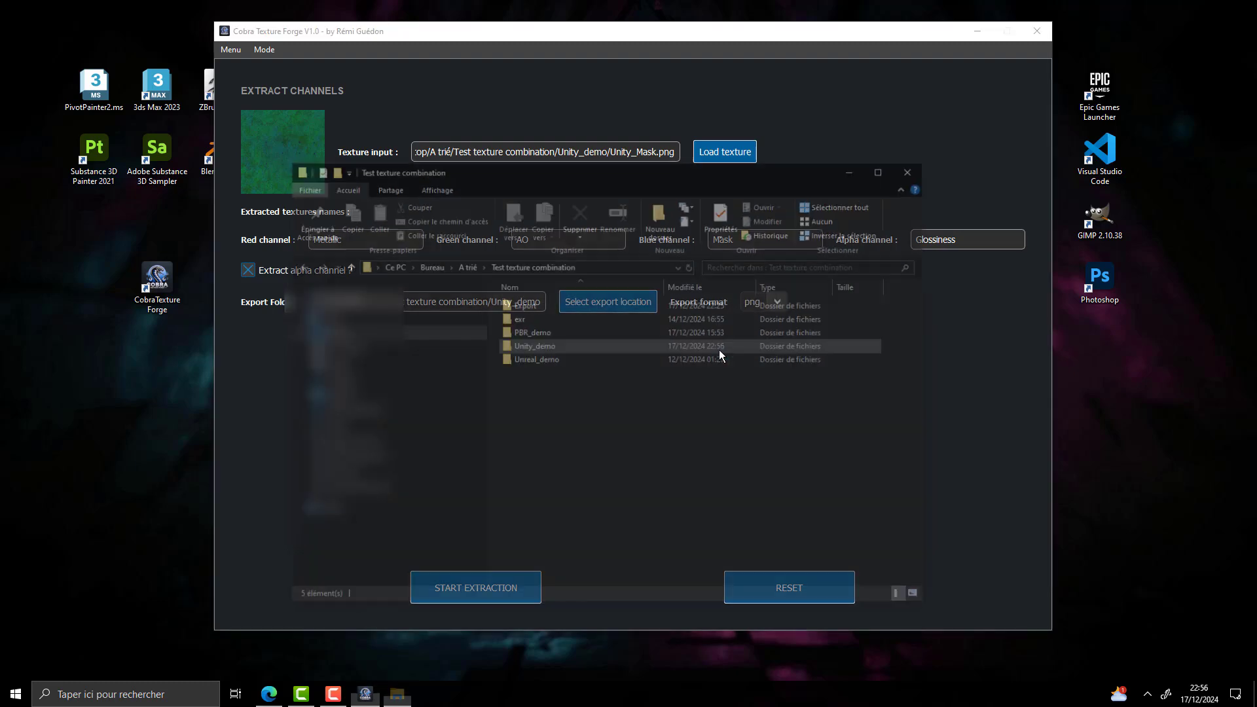
{"action": "double_click", "coordinate": [565, 344]}
{"action": "left_click", "coordinate": [547, 318]}
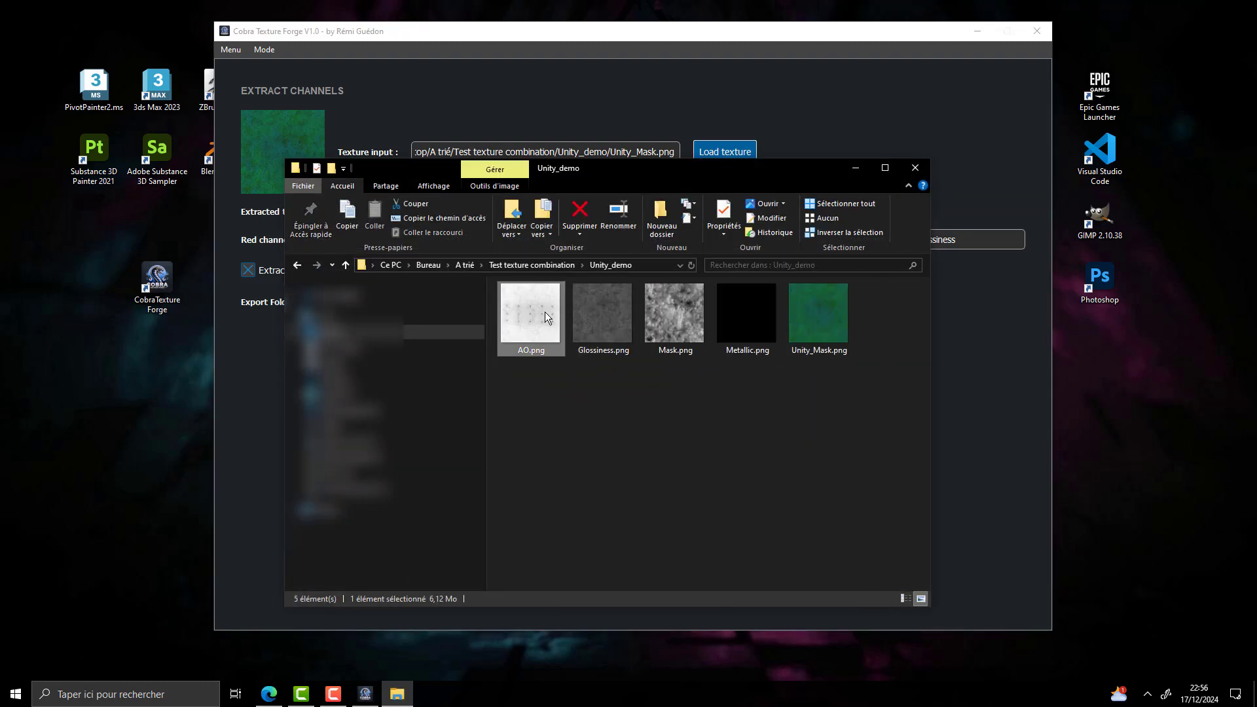
{"action": "left_click", "coordinate": [601, 315]}
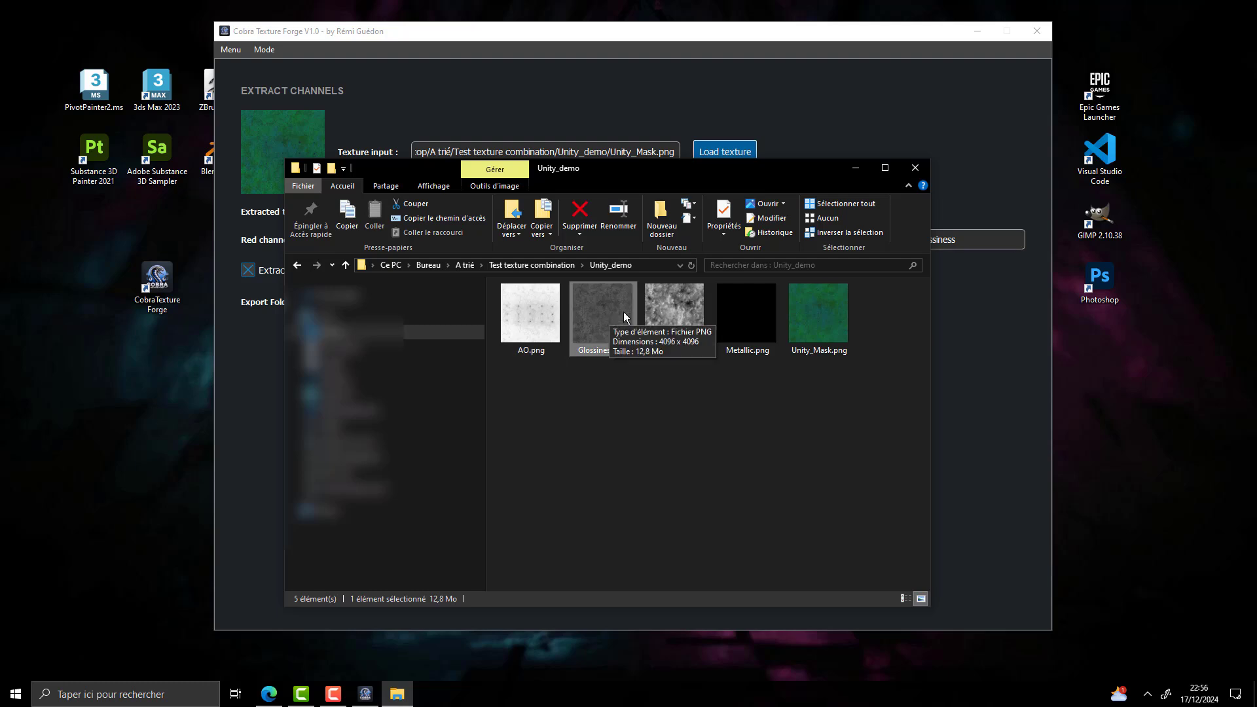
{"action": "left_click", "coordinate": [697, 324]}
{"action": "left_click", "coordinate": [720, 321]}
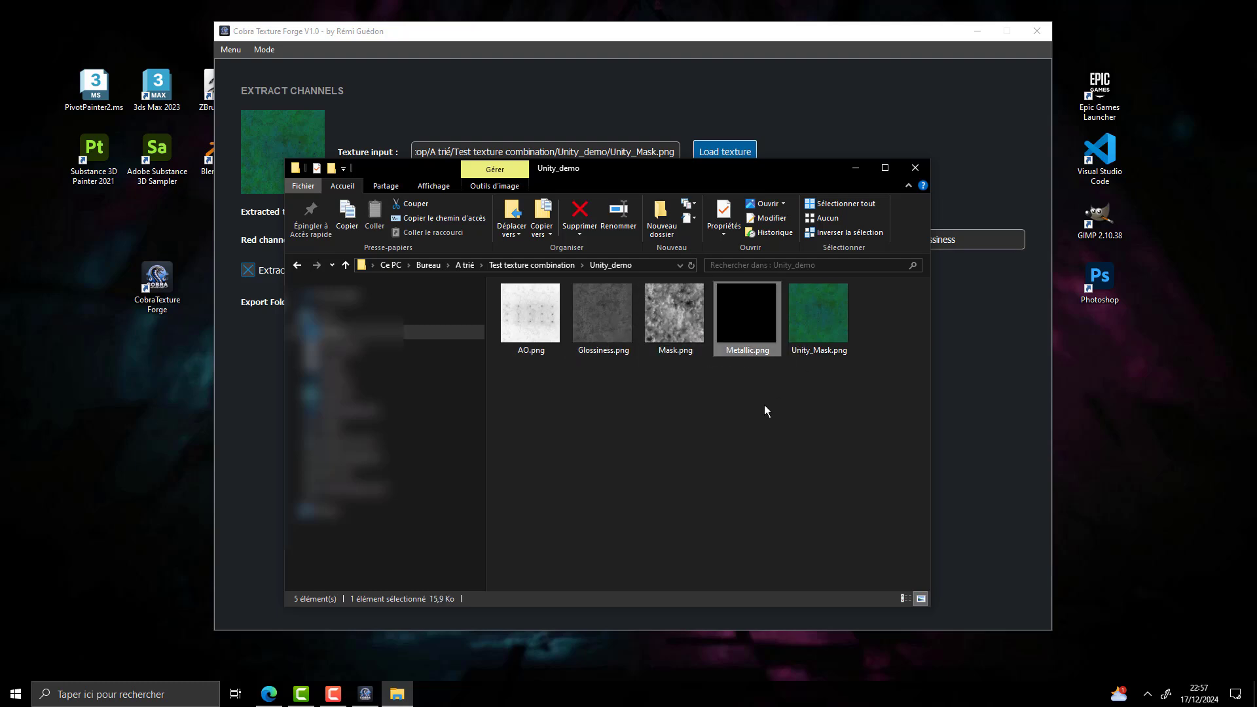
{"action": "left_click", "coordinate": [764, 404]}
{"action": "left_click", "coordinate": [920, 169]}
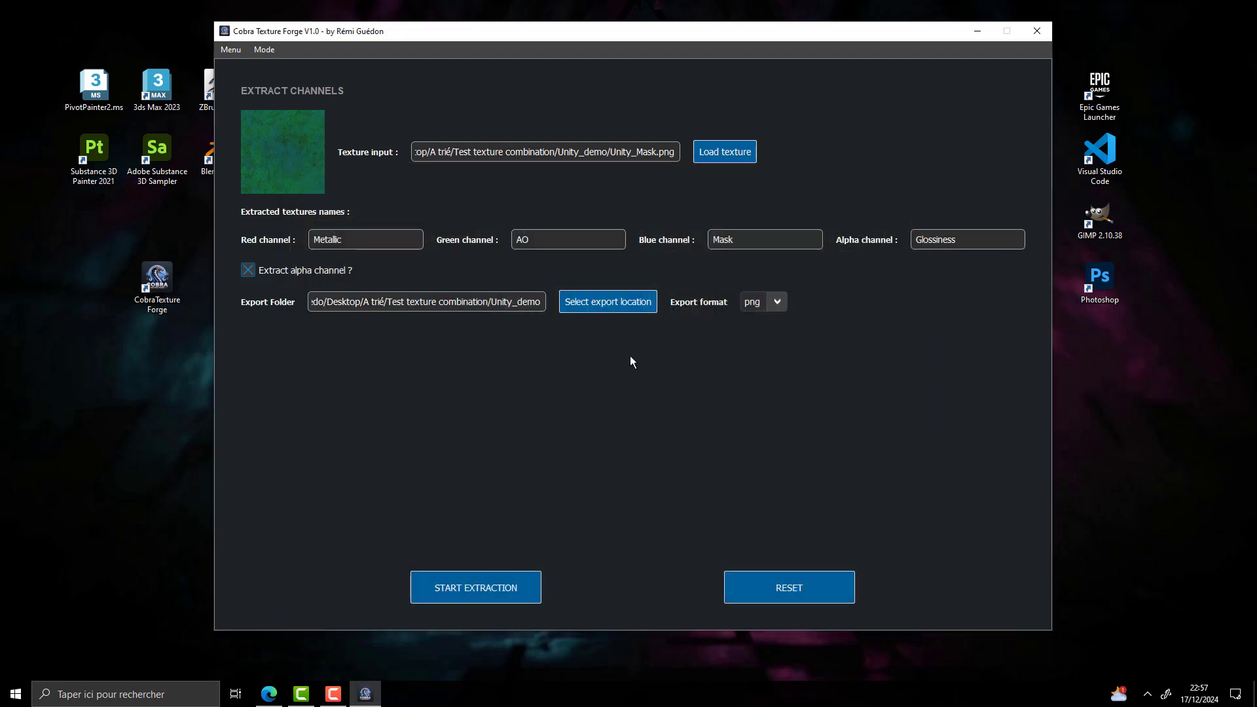
Reset the channel extraction settings and switch to the Mix textures mode
{"action": "left_click", "coordinate": [788, 587]}
{"action": "left_click", "coordinate": [280, 49]}
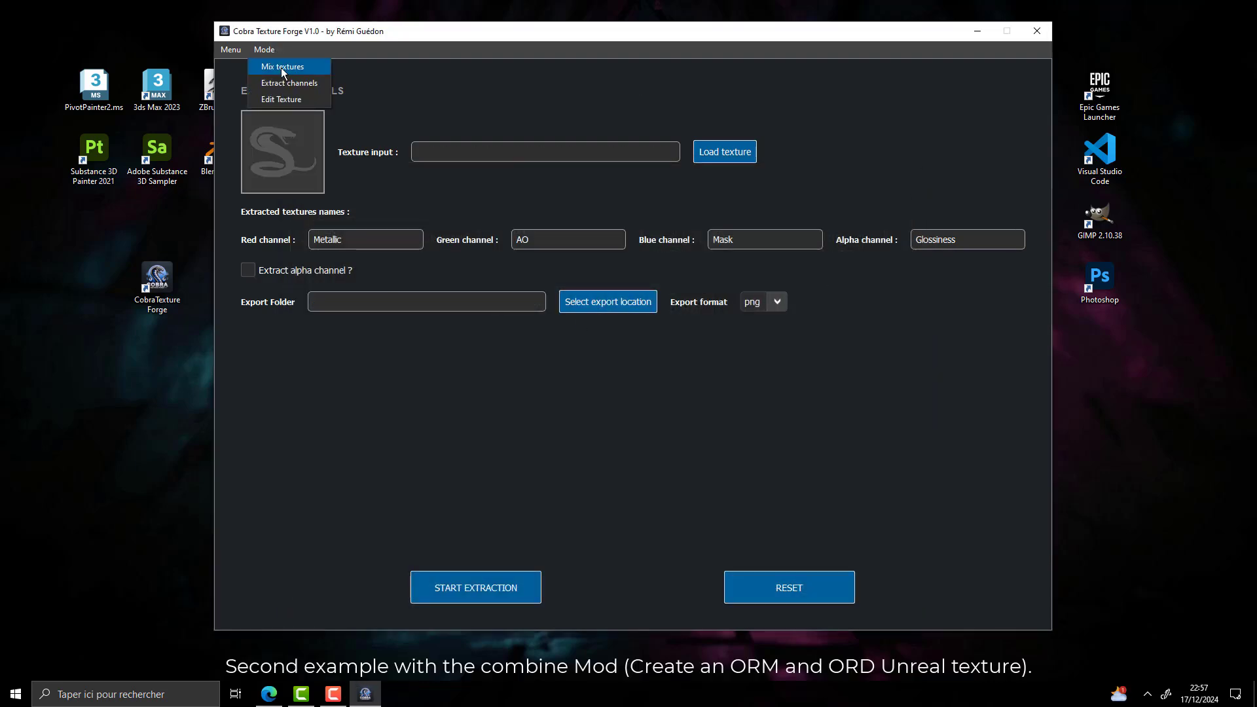
{"action": "left_click", "coordinate": [280, 68]}
Load AO.png into the red channel and Glossiness.png, inverted, into the green channel
{"action": "left_click", "coordinate": [945, 154]}
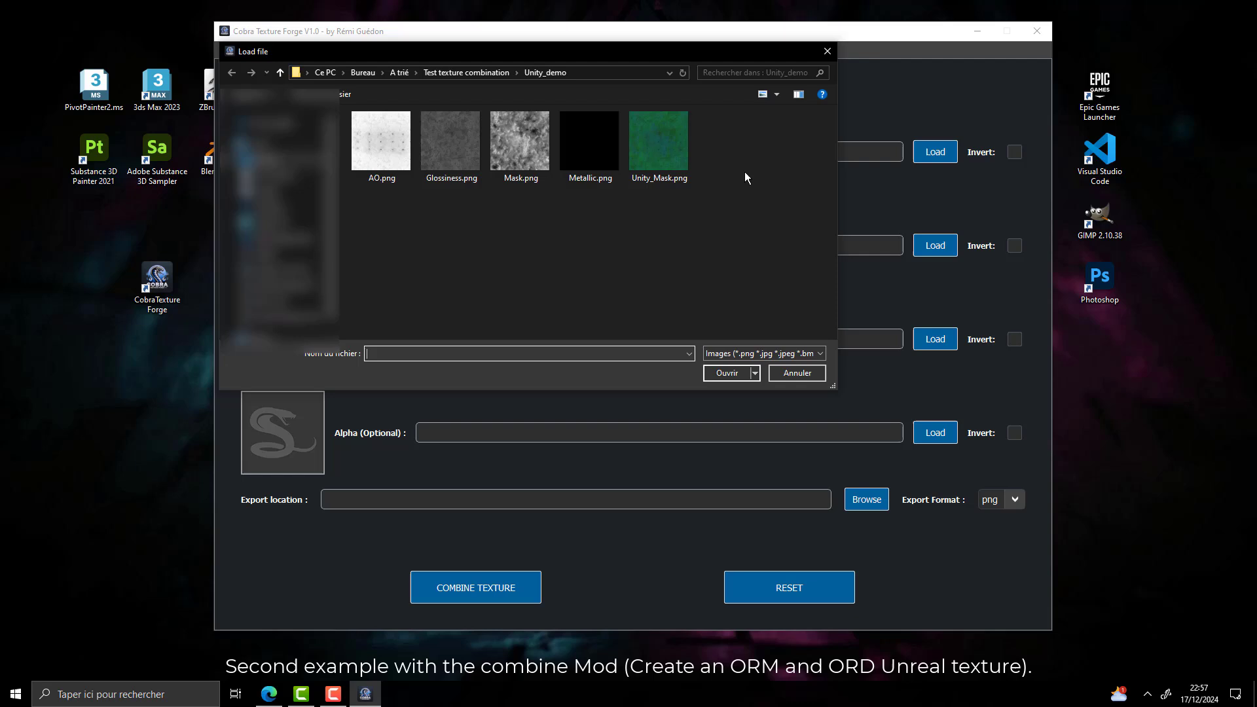
{"action": "left_click", "coordinate": [382, 144]}
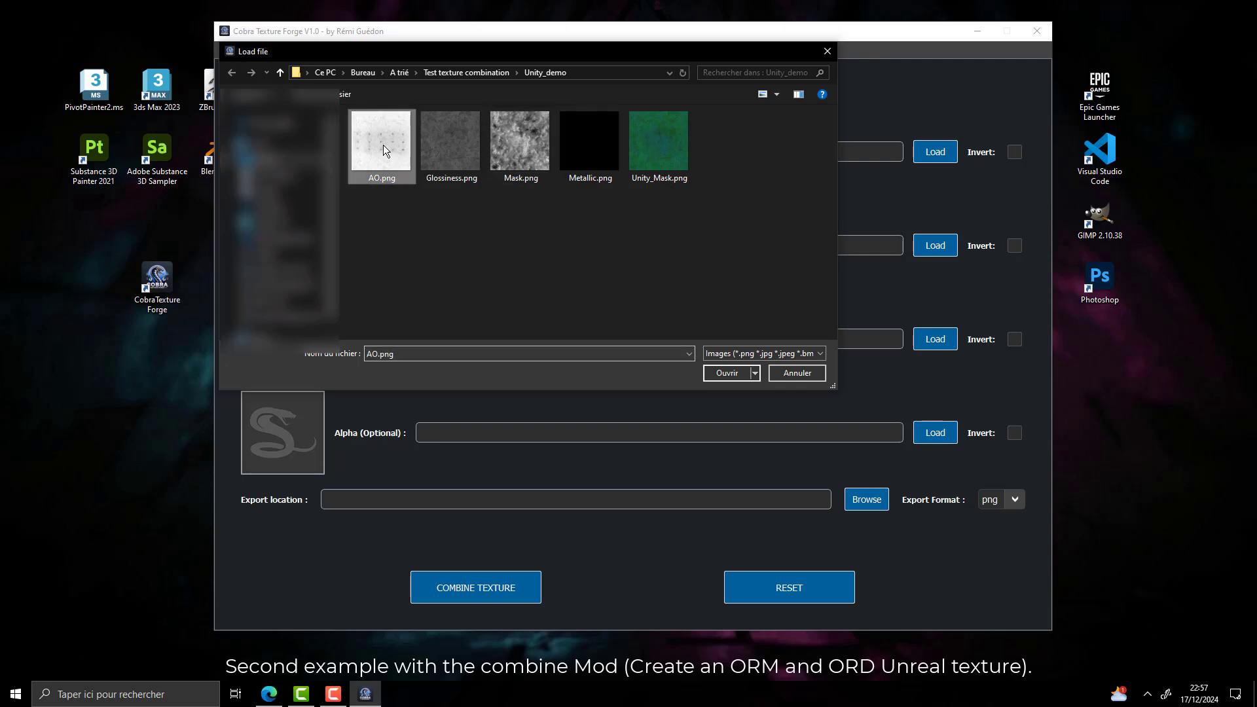
{"action": "left_click", "coordinate": [727, 372]}
{"action": "left_click", "coordinate": [947, 246]}
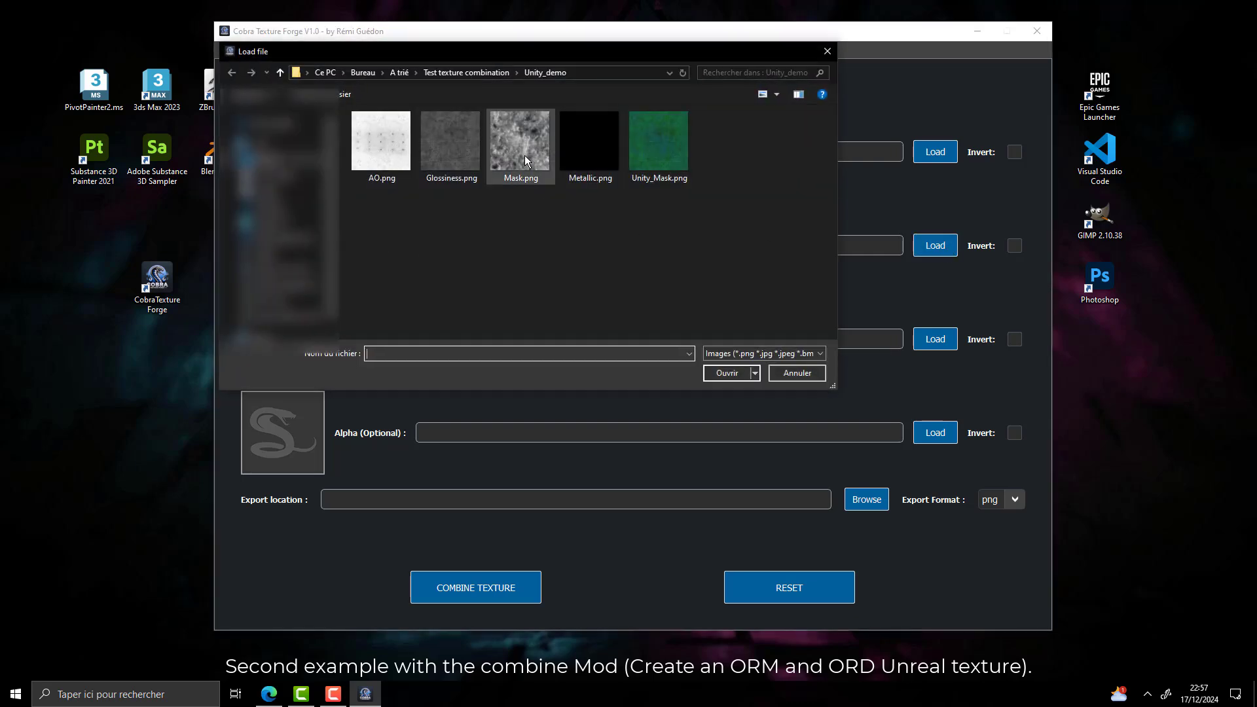
{"action": "left_click", "coordinate": [458, 157]}
{"action": "left_click", "coordinate": [725, 372]}
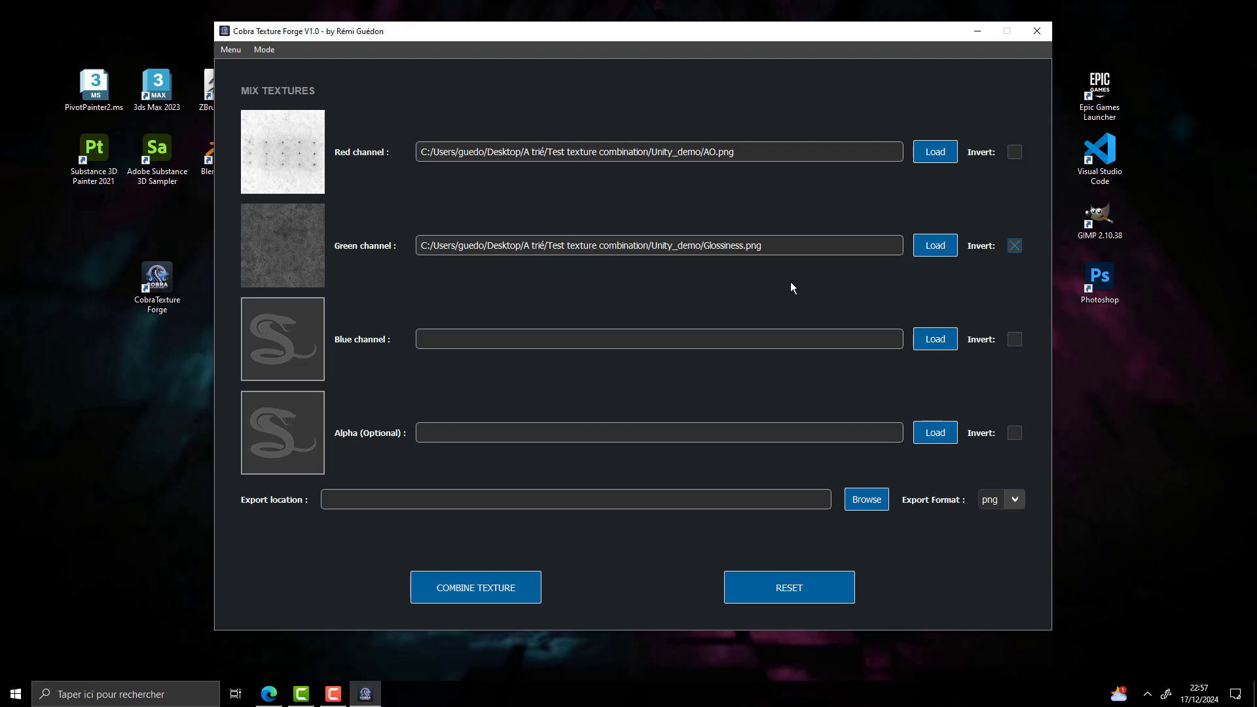
Load Metallic.png from the Unity_demo folder into the blue channel
{"action": "left_click_drag", "start_coordinate": [704, 28], "coordinate": [670, 20]}
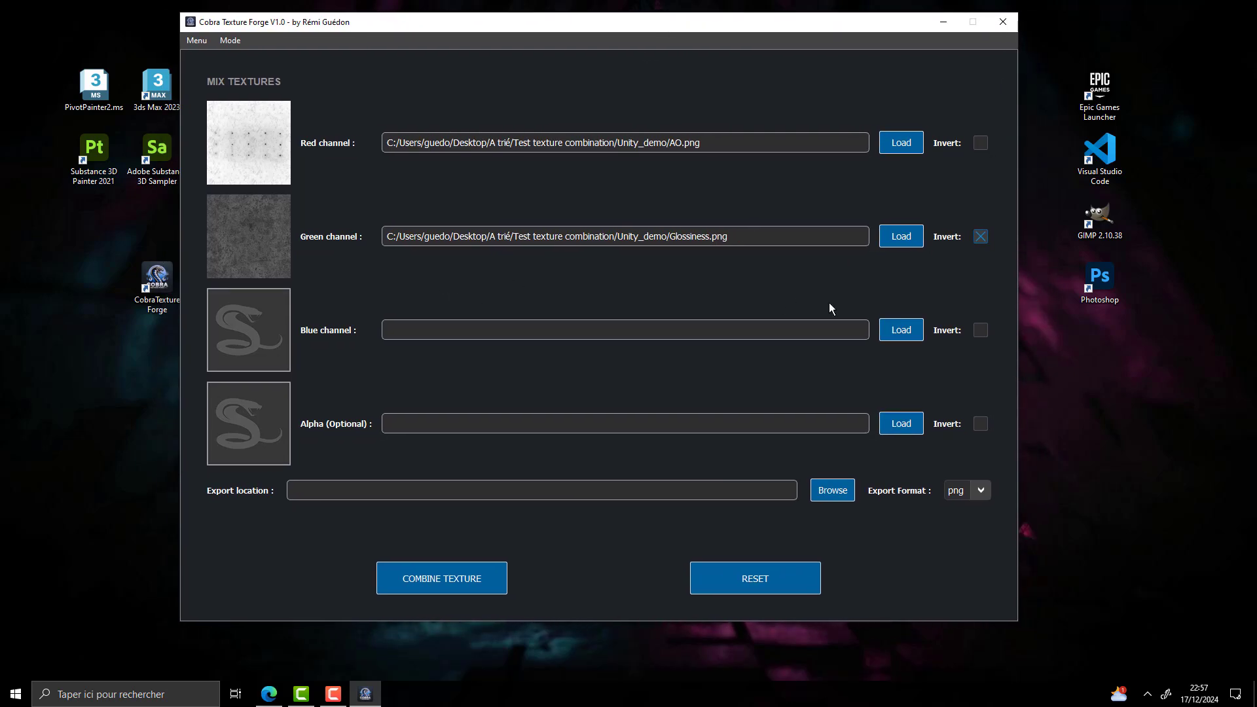
{"action": "left_click", "coordinate": [897, 330]}
{"action": "left_click", "coordinate": [556, 171]}
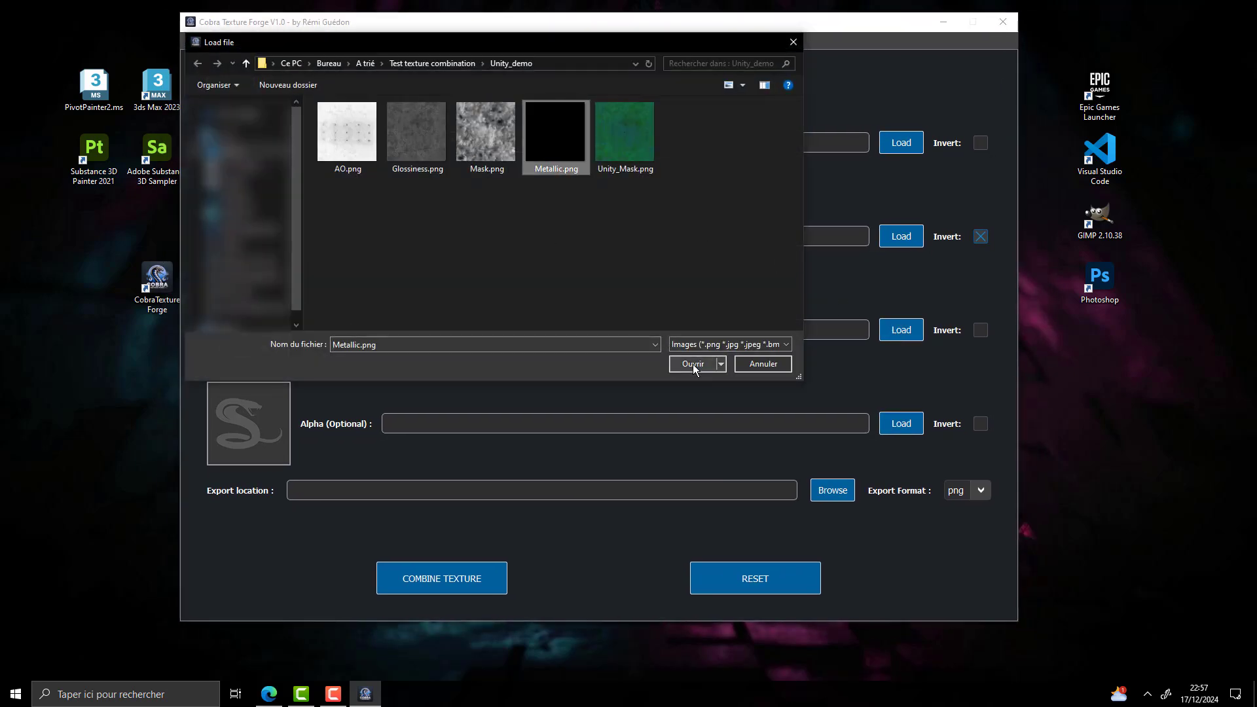
{"action": "left_click", "coordinate": [694, 364]}
Set the export file to unreal_ORM_1 in the Unreal_demo folder and combine the channel textures into it
{"action": "left_click", "coordinate": [819, 491]}
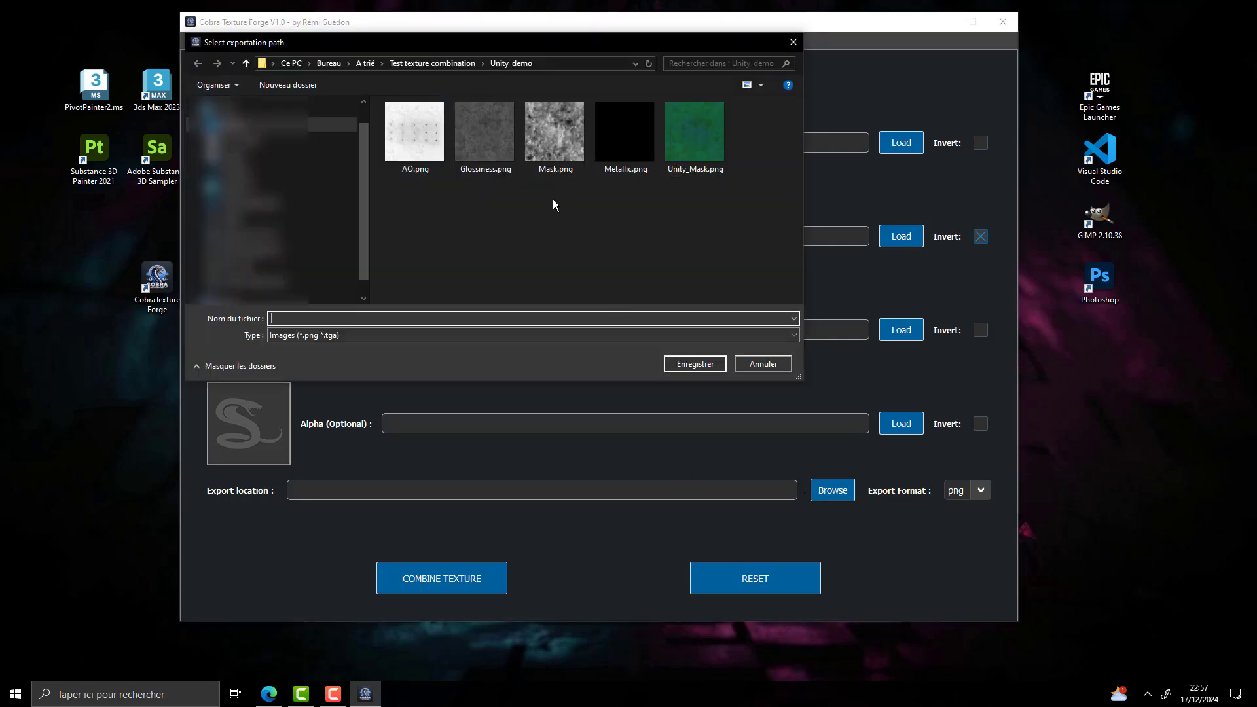
{"action": "double_click", "coordinate": [457, 178]}
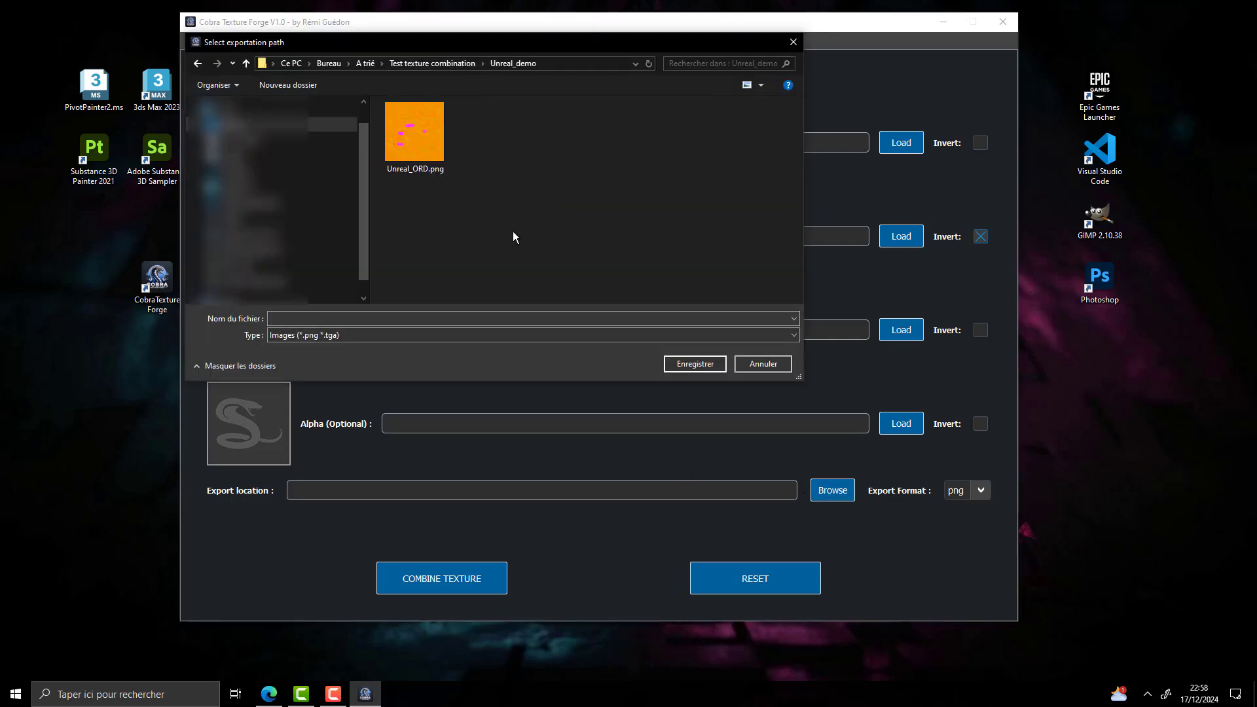
{"action": "left_click", "coordinate": [461, 319]}
{"action": "type", "text": "unreal_ORM"}
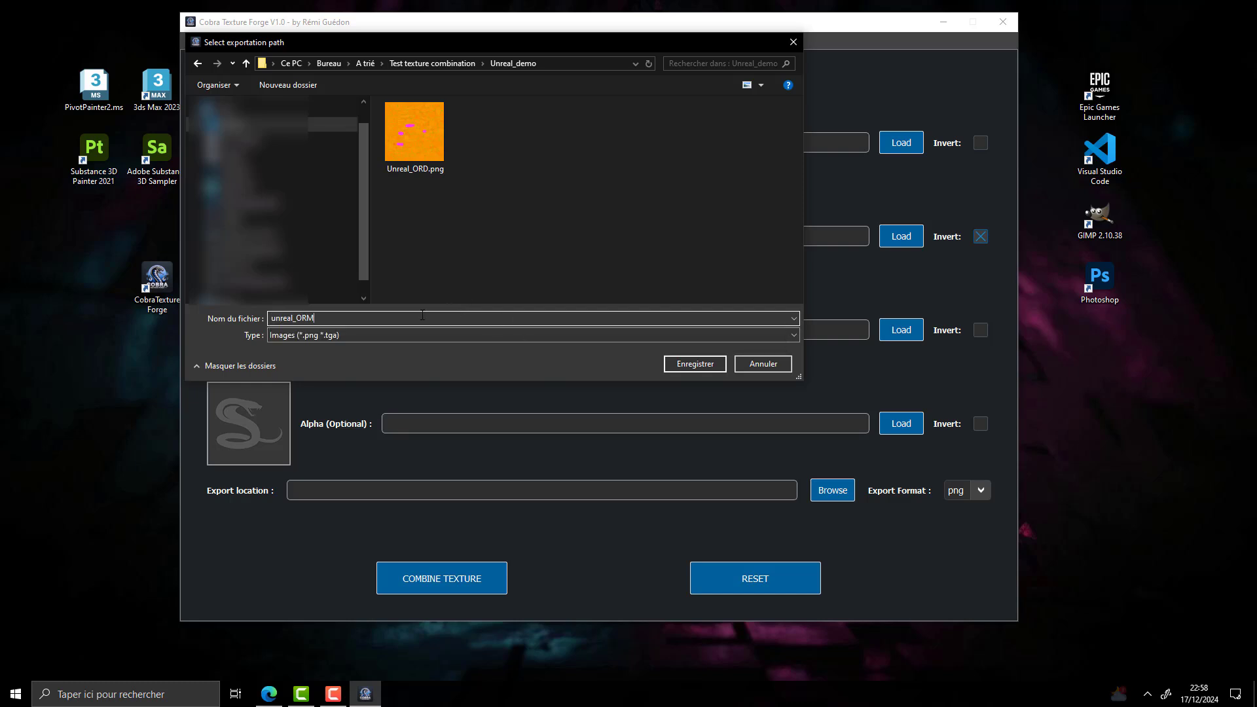
{"action": "type", "text": "_1"}
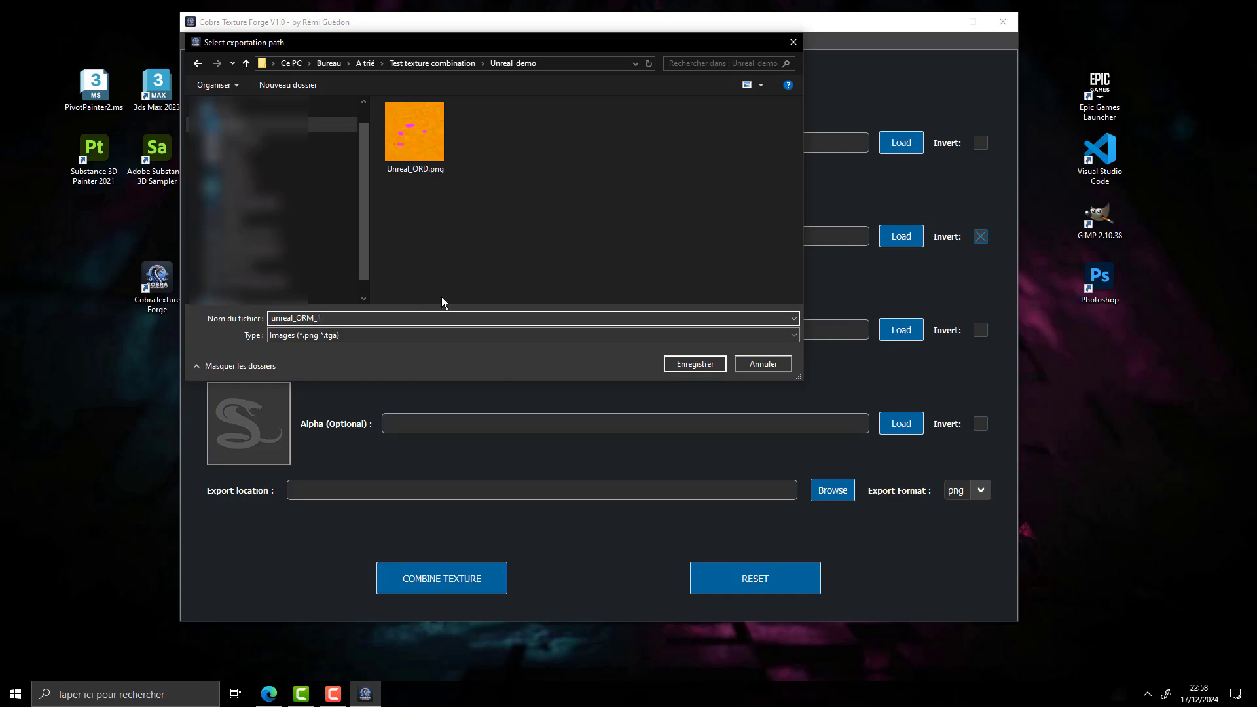
{"action": "left_click", "coordinate": [694, 364]}
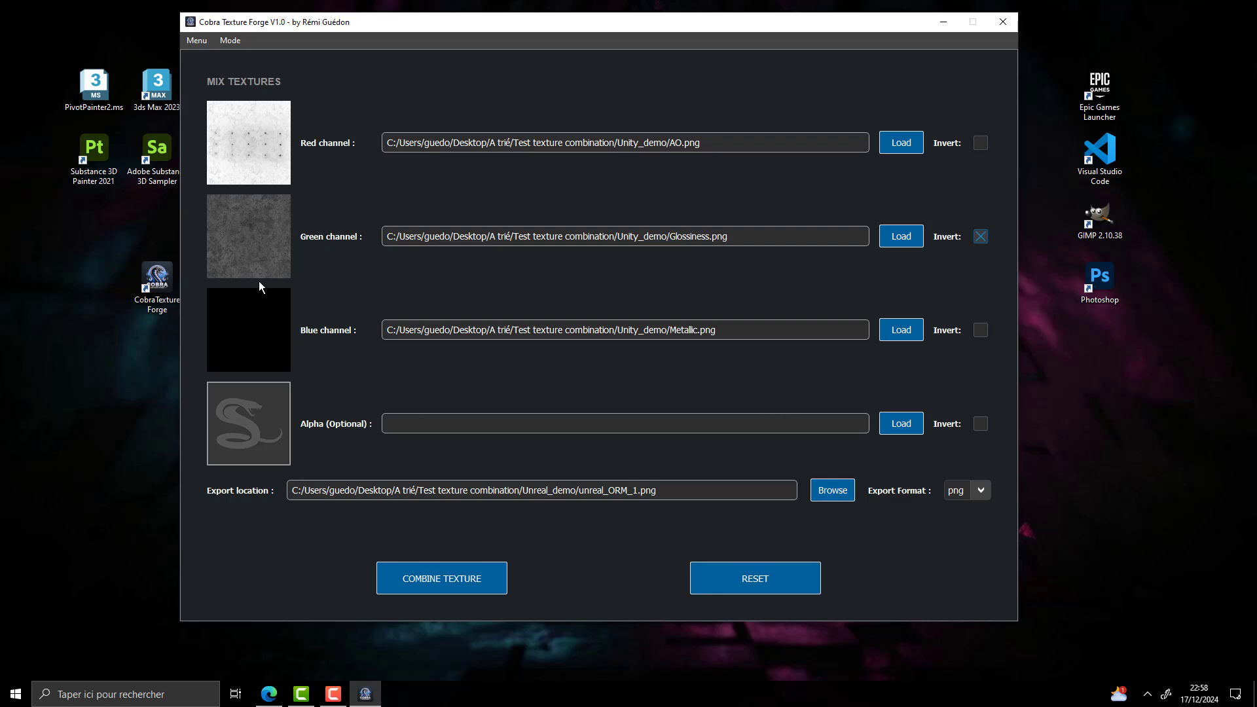
{"action": "left_click", "coordinate": [461, 574]}
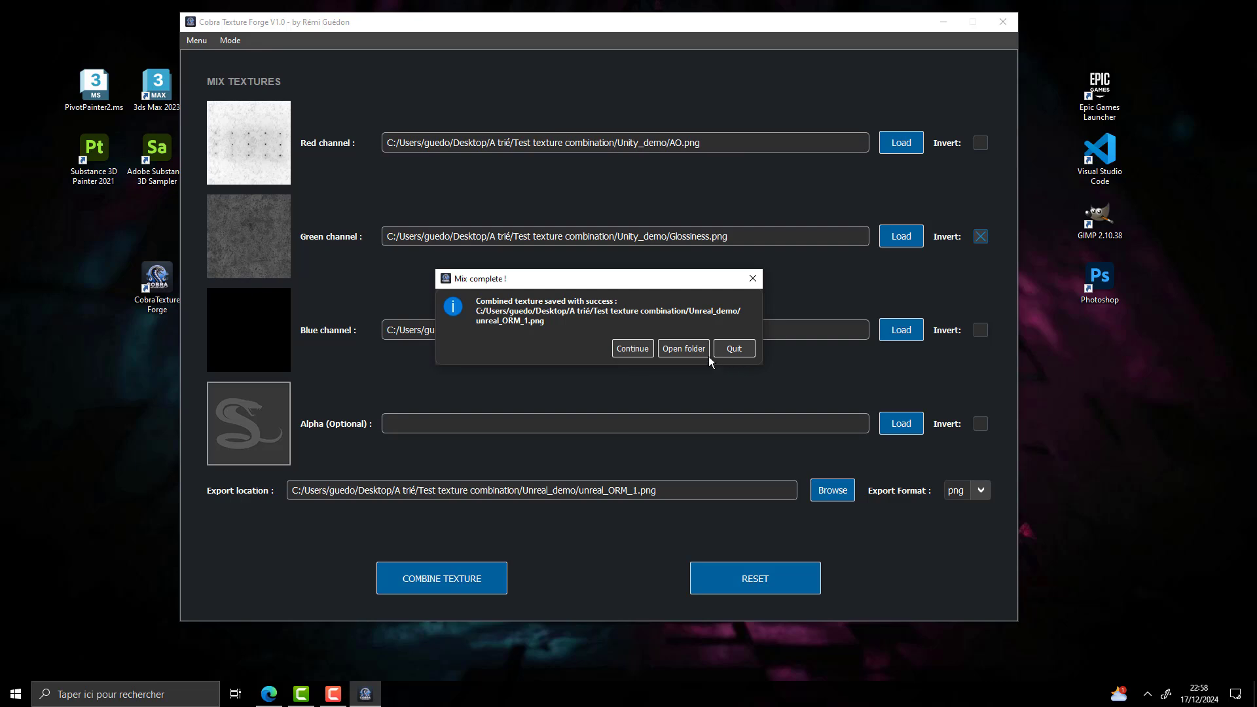
Open the export folder and inspect the combined texture unreal_ORM_1.png up close
{"action": "left_click", "coordinate": [693, 353]}
{"action": "left_click", "coordinate": [594, 304]}
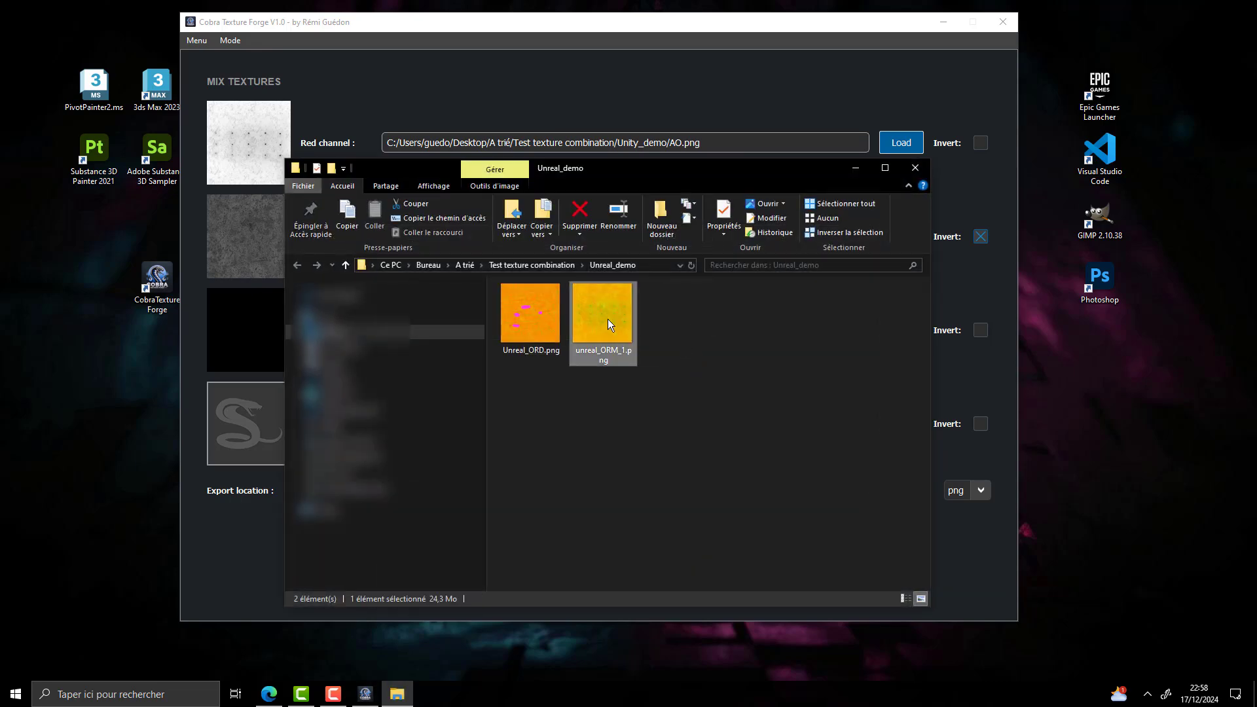
{"action": "double_click", "coordinate": [607, 319]}
{"action": "scroll", "coordinate": [626, 352], "scroll_direction": "up", "scroll_amount": 3}
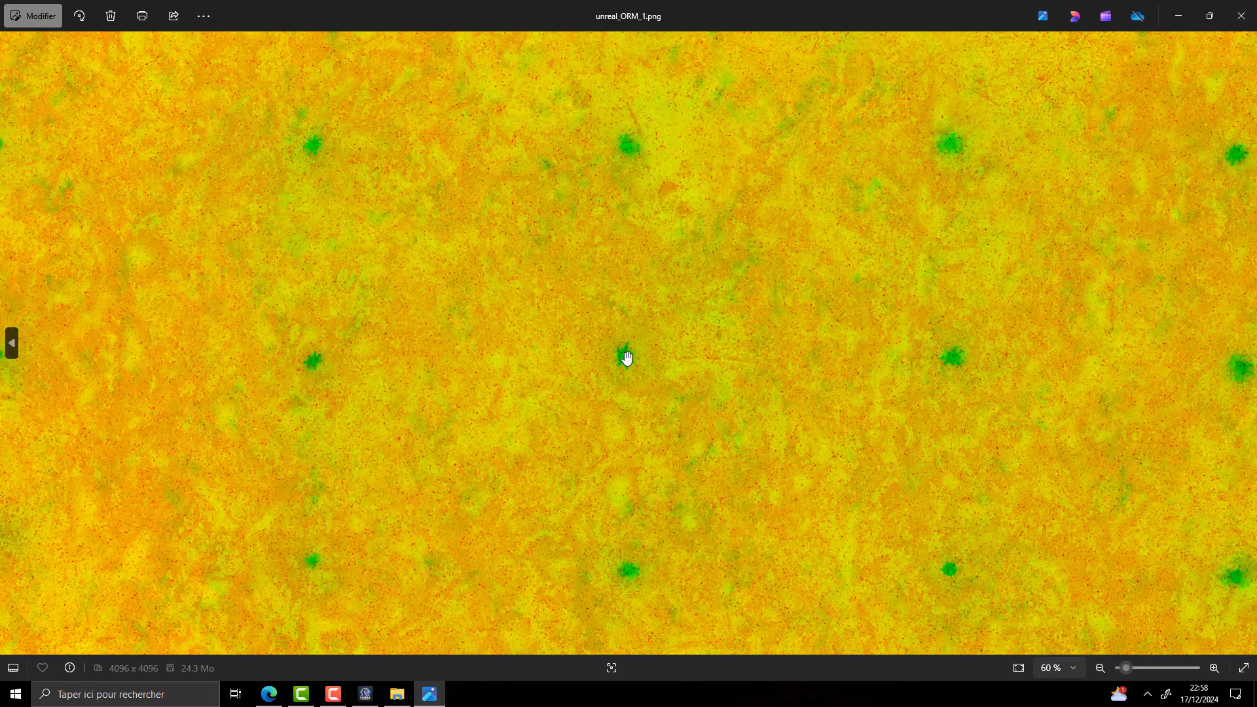
View unreal_ORM_1.png in full, close it along with the export folder, and return to the texture mixer
{"action": "scroll", "coordinate": [612, 331], "scroll_direction": "down", "scroll_amount": 3}
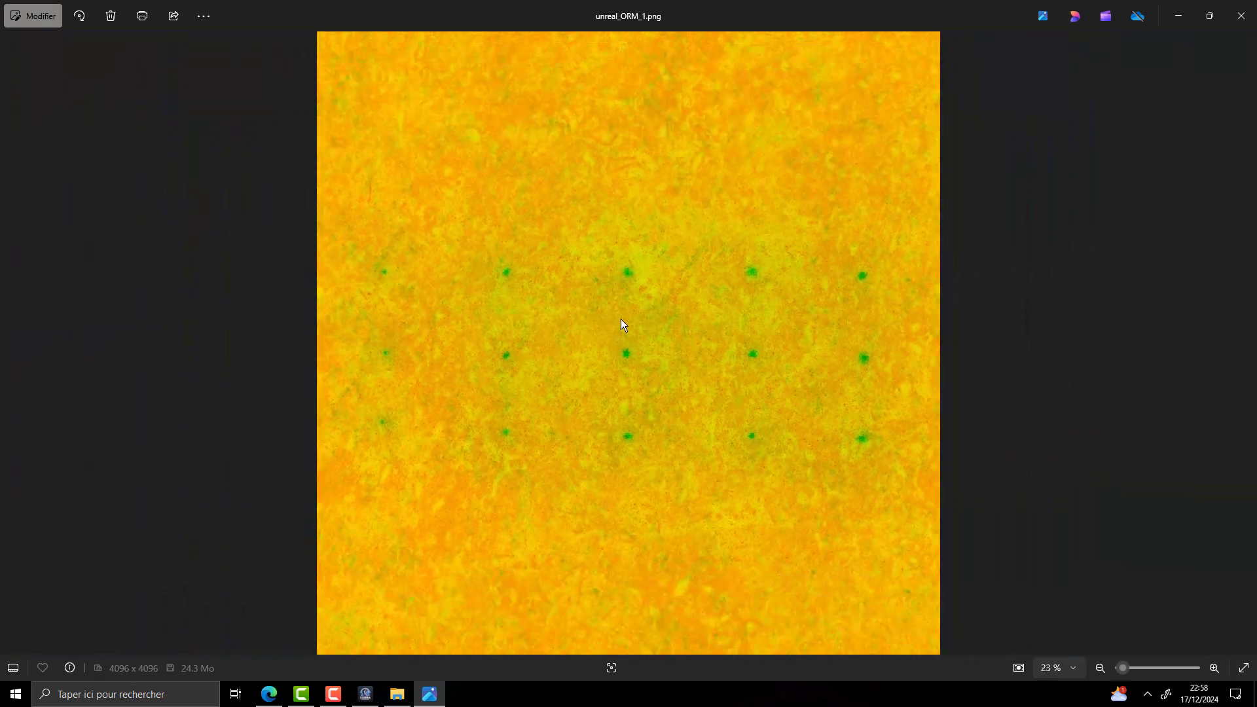
{"action": "left_click", "coordinate": [1241, 16]}
{"action": "left_click", "coordinate": [916, 168]}
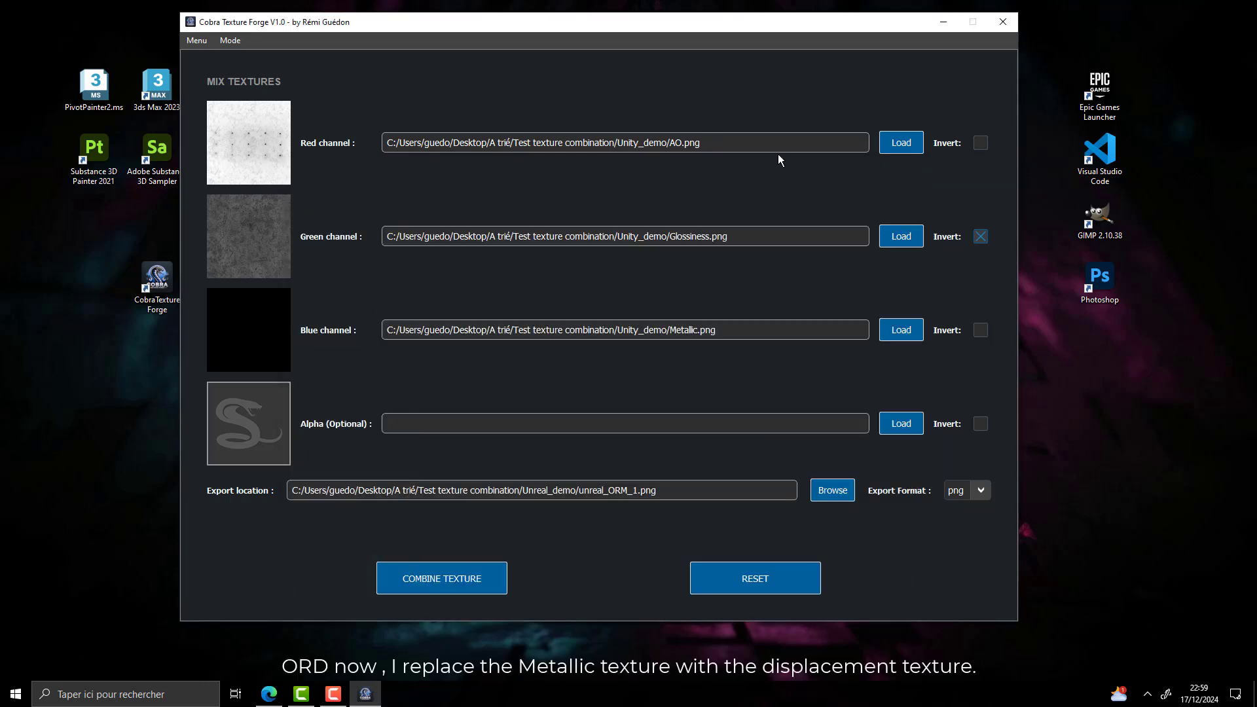
Replace the blue channel texture with Mask.png from the Unity_demo folder
{"action": "left_click", "coordinate": [899, 329]}
{"action": "left_click", "coordinate": [455, 63]}
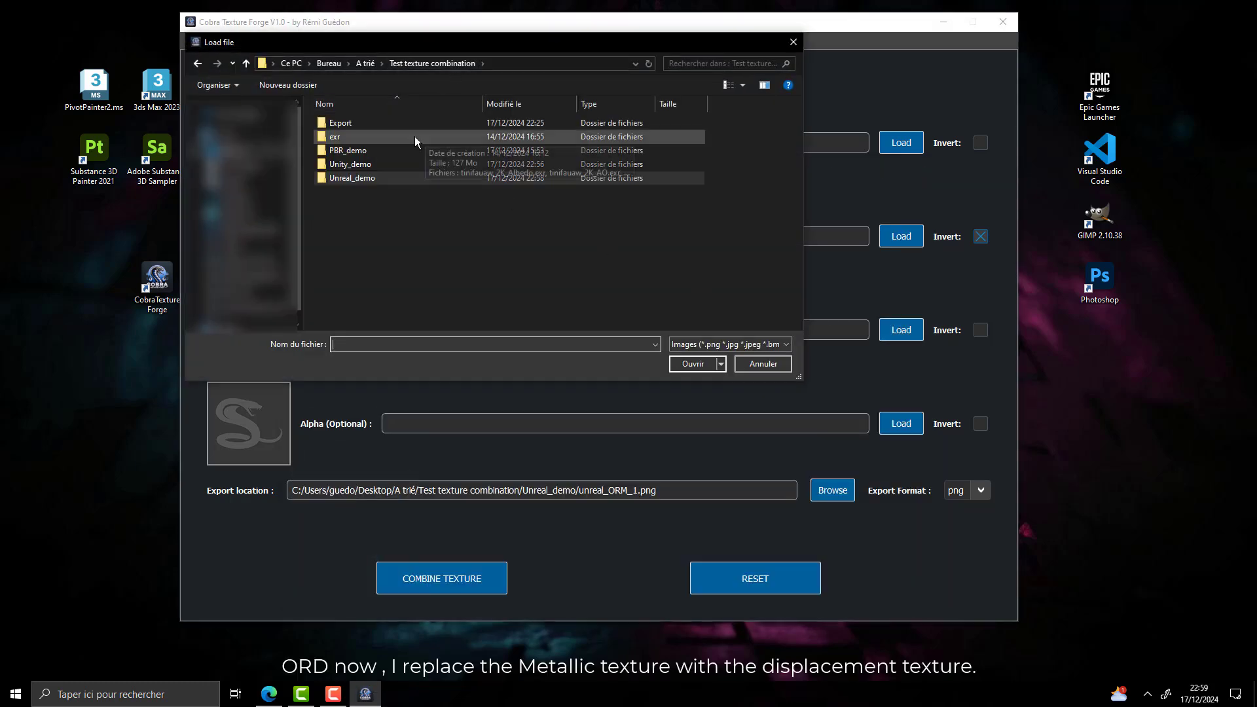
{"action": "double_click", "coordinate": [391, 163]}
{"action": "left_click", "coordinate": [510, 171]}
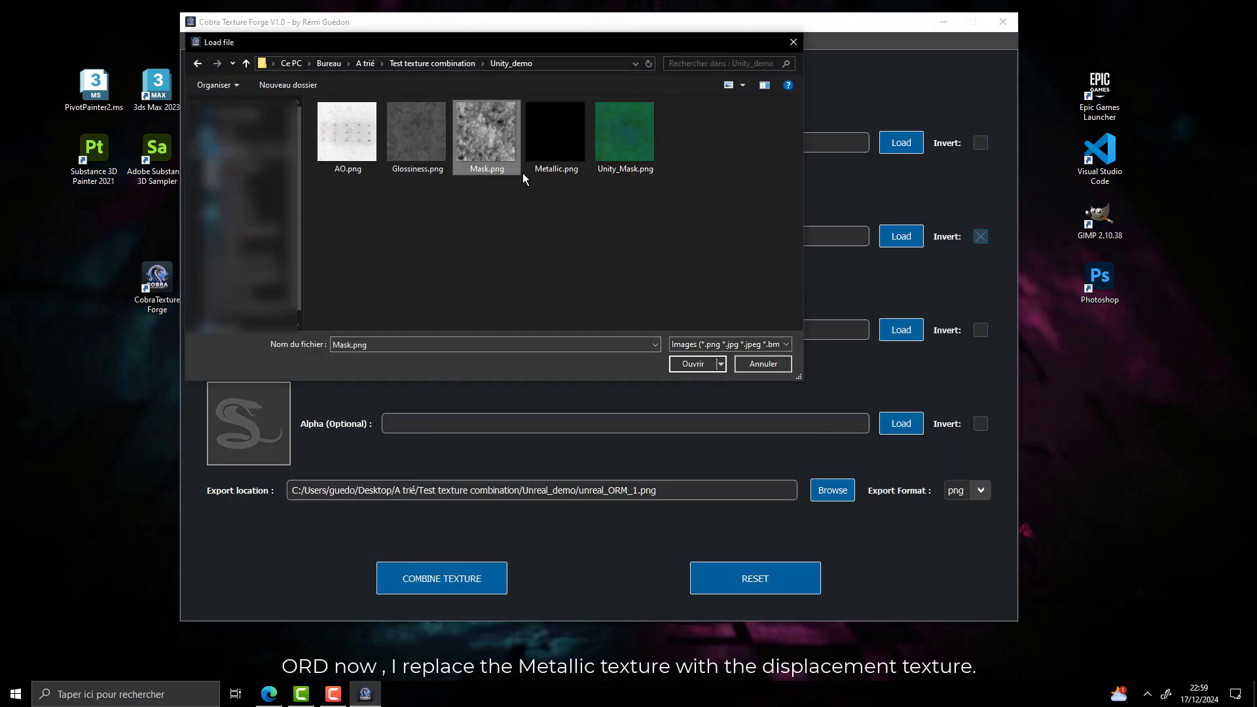
{"action": "left_click", "coordinate": [688, 364]}
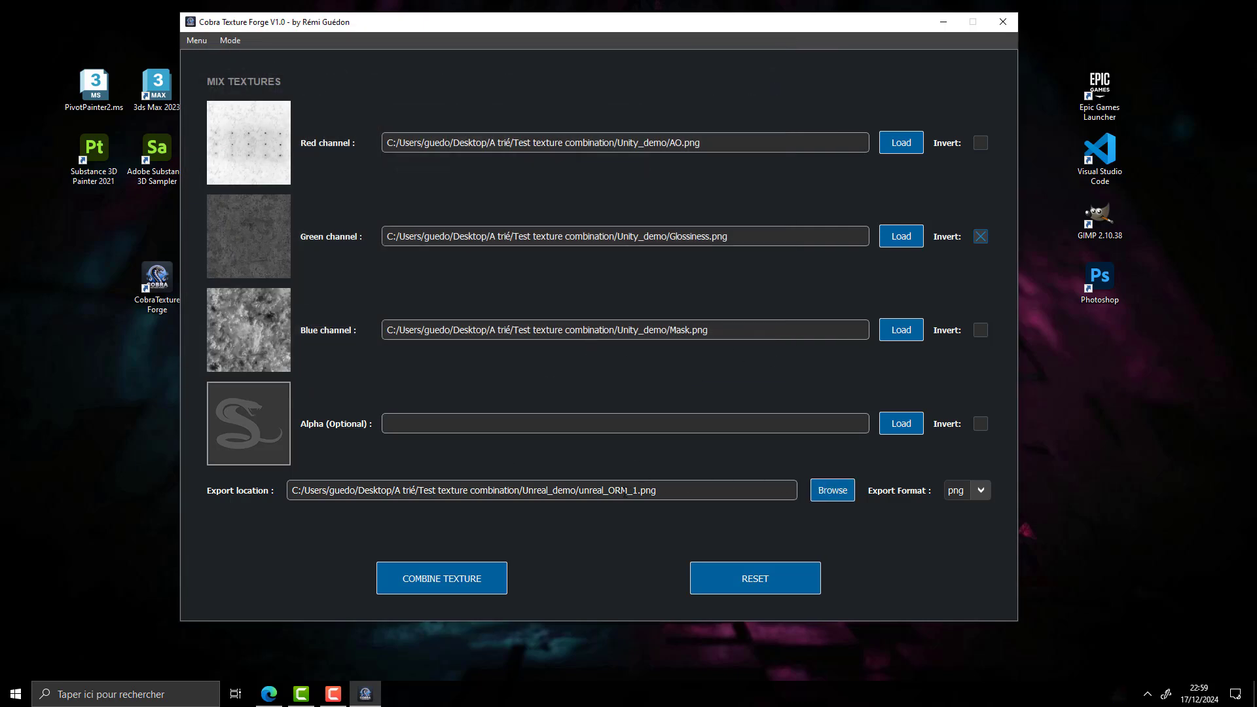
Rename the export file to unreal_ORD.png and combine the channel textures into it
{"action": "left_click", "coordinate": [640, 492]}
{"action": "key", "text": "BackSpace"}
{"action": "key", "text": "BackSpace"}
{"action": "key", "text": "BackSpace"}
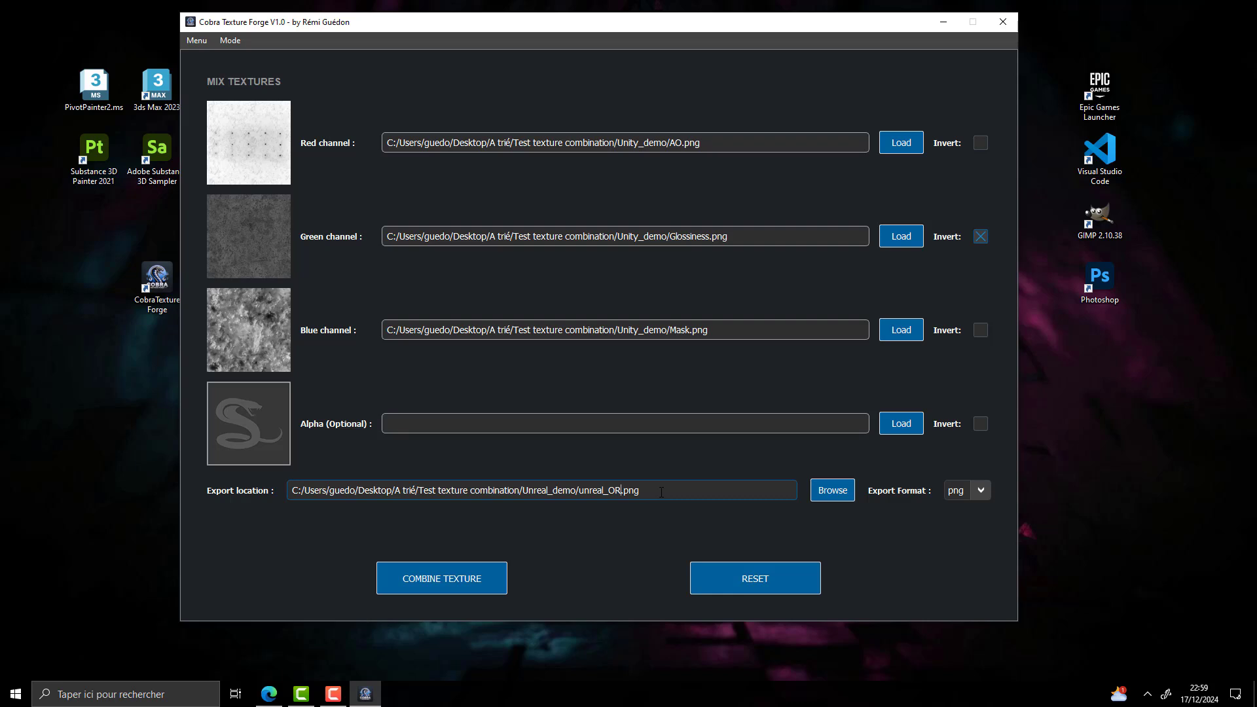
{"action": "type", "text": "D"}
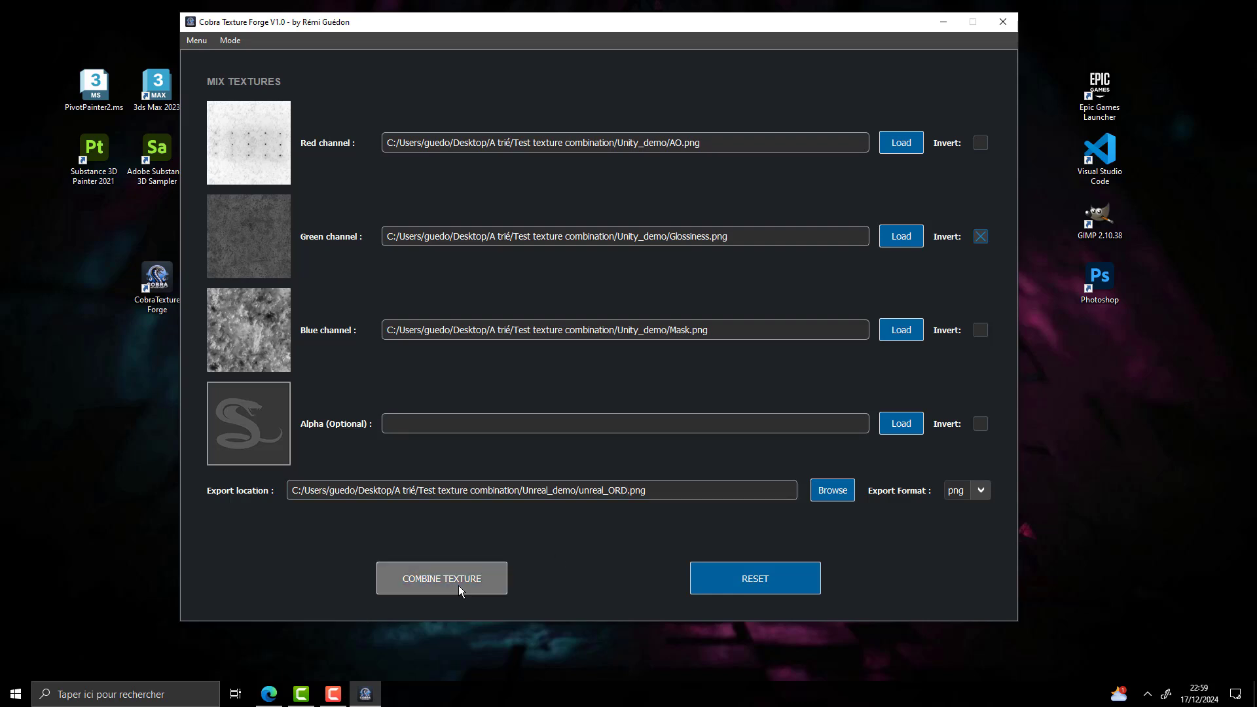
{"action": "left_click", "coordinate": [458, 585]}
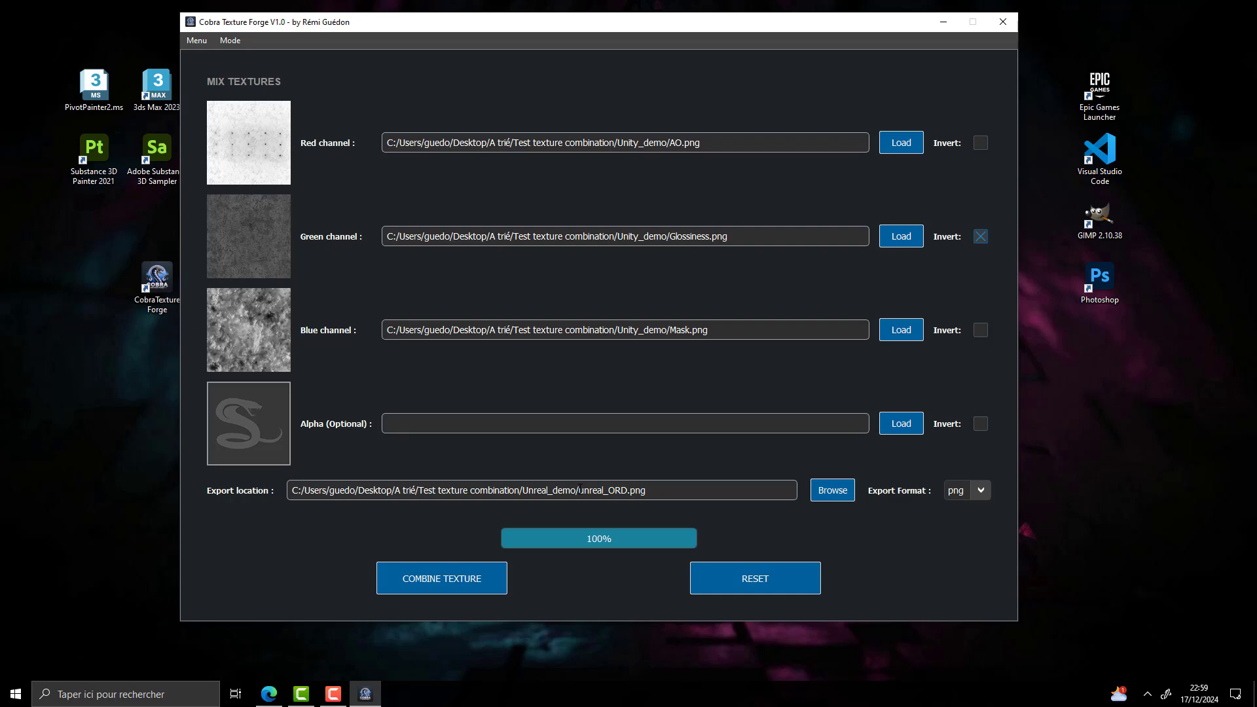
Open the export folder, view the combined texture Unreal_ORD.png, and return to Cobra Texture Forge
{"action": "left_click", "coordinate": [683, 348]}
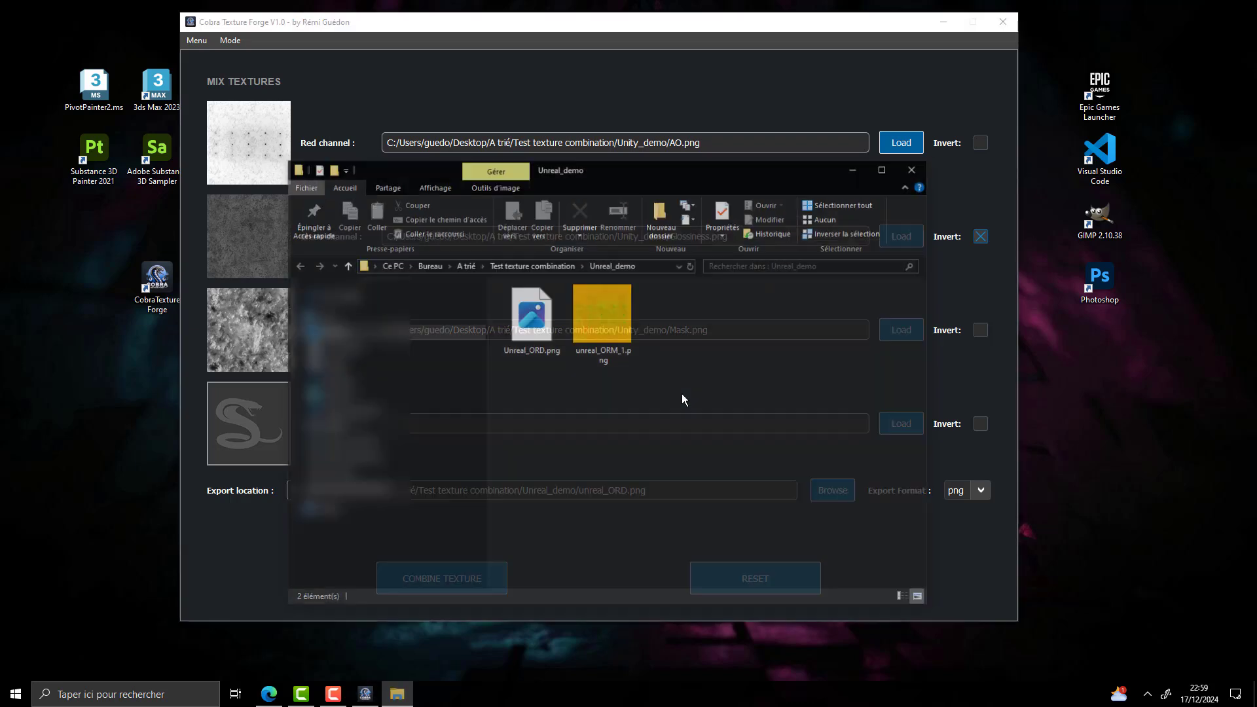
{"action": "left_click", "coordinate": [547, 315]}
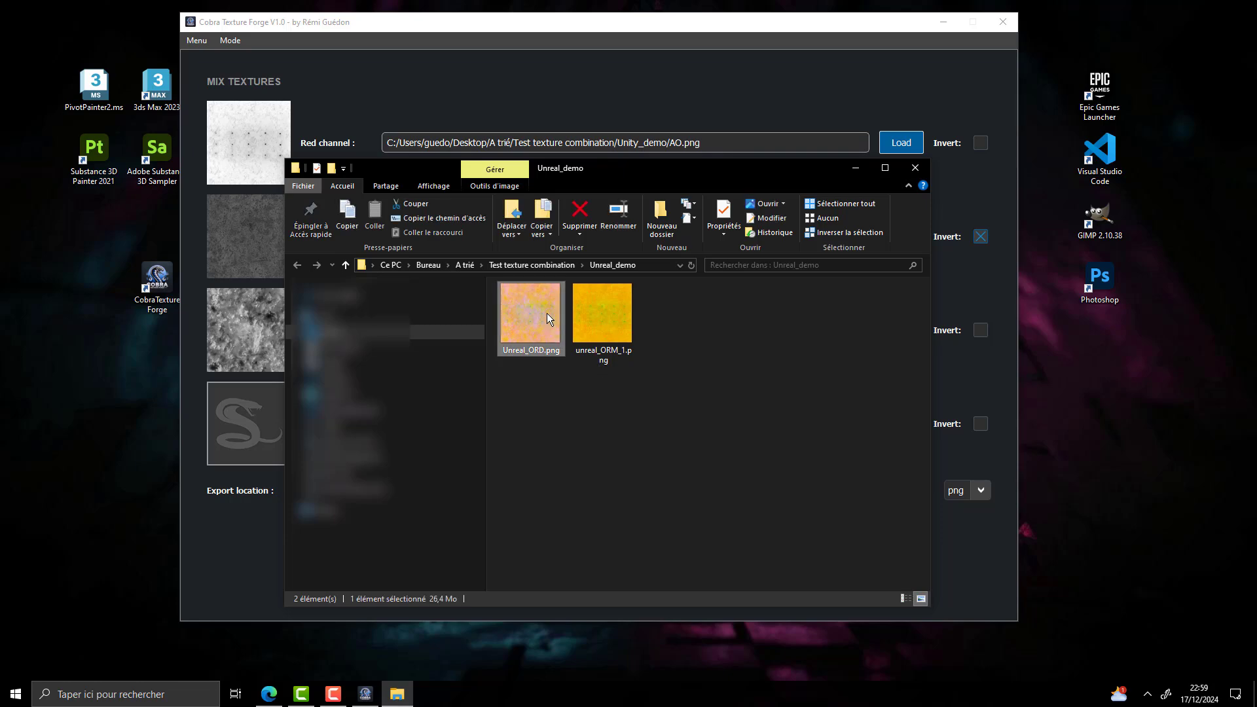
{"action": "double_click", "coordinate": [548, 313]}
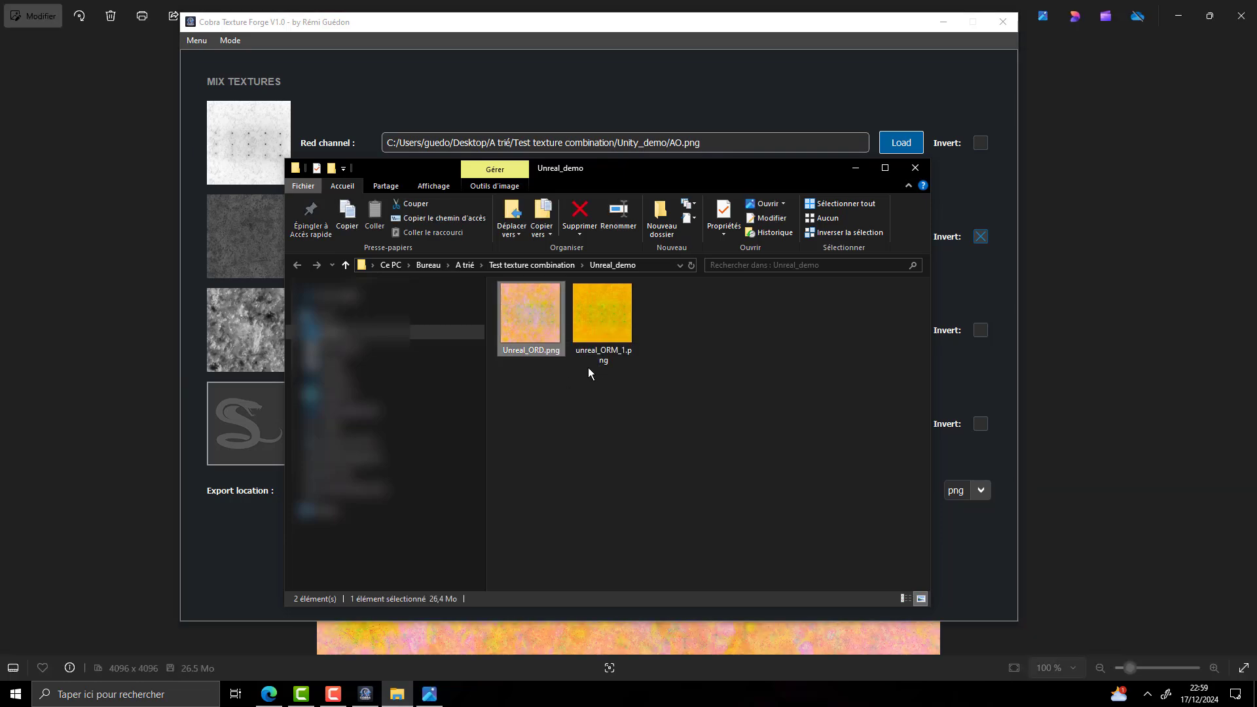
{"action": "left_click", "coordinate": [915, 168]}
{"action": "left_click", "coordinate": [943, 22]}
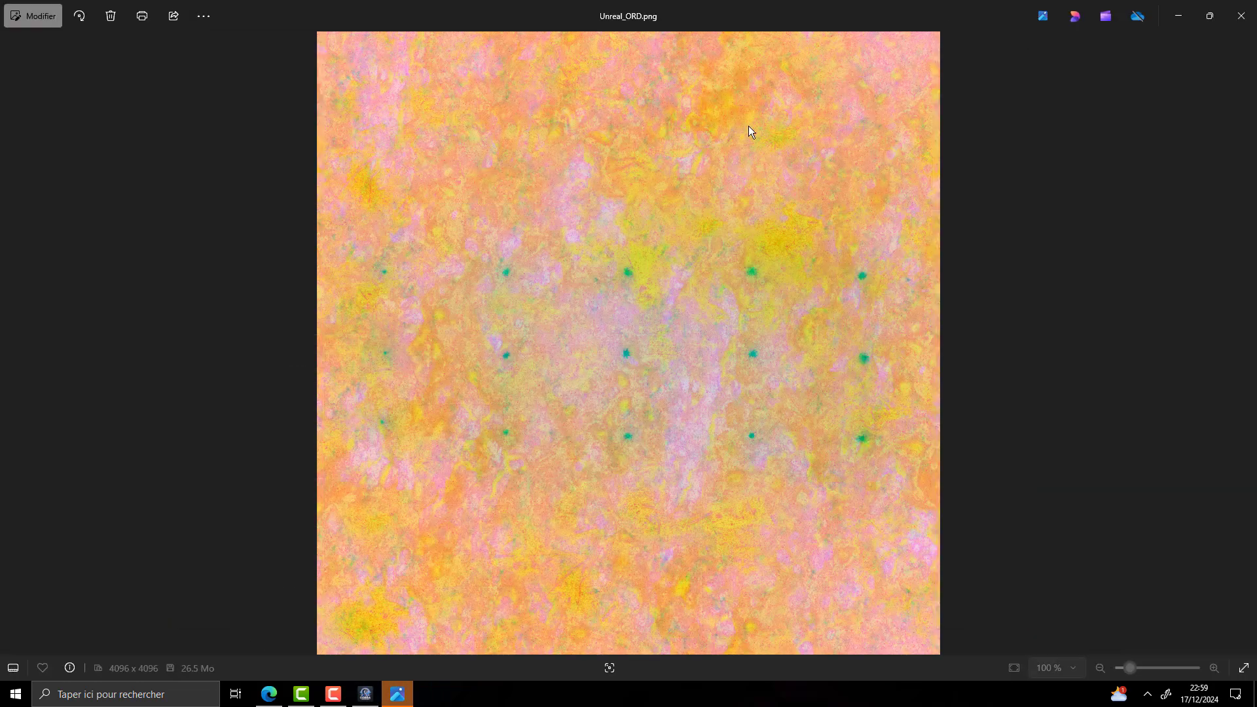
{"action": "left_click", "coordinate": [1241, 15]}
{"action": "left_click", "coordinate": [365, 693]}
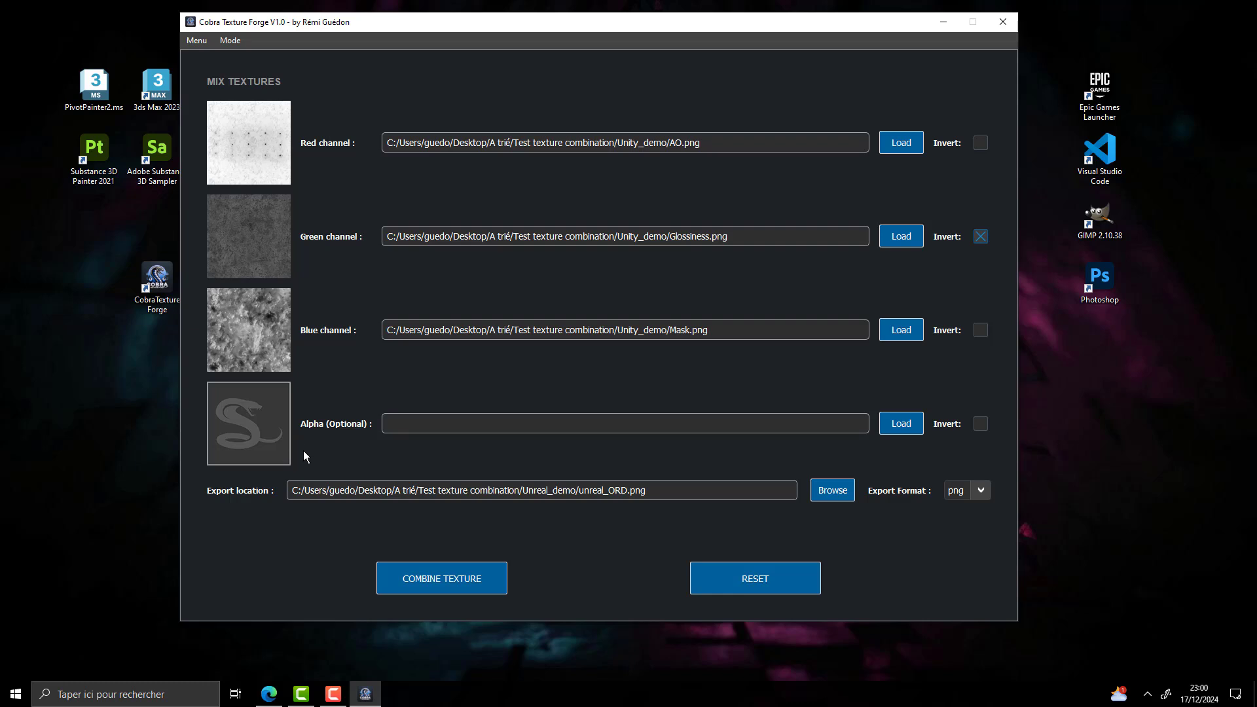
Reset the texture mixing inputs and switch to the Edit Texture mode
{"action": "left_click", "coordinate": [771, 578]}
{"action": "left_click", "coordinate": [230, 40]}
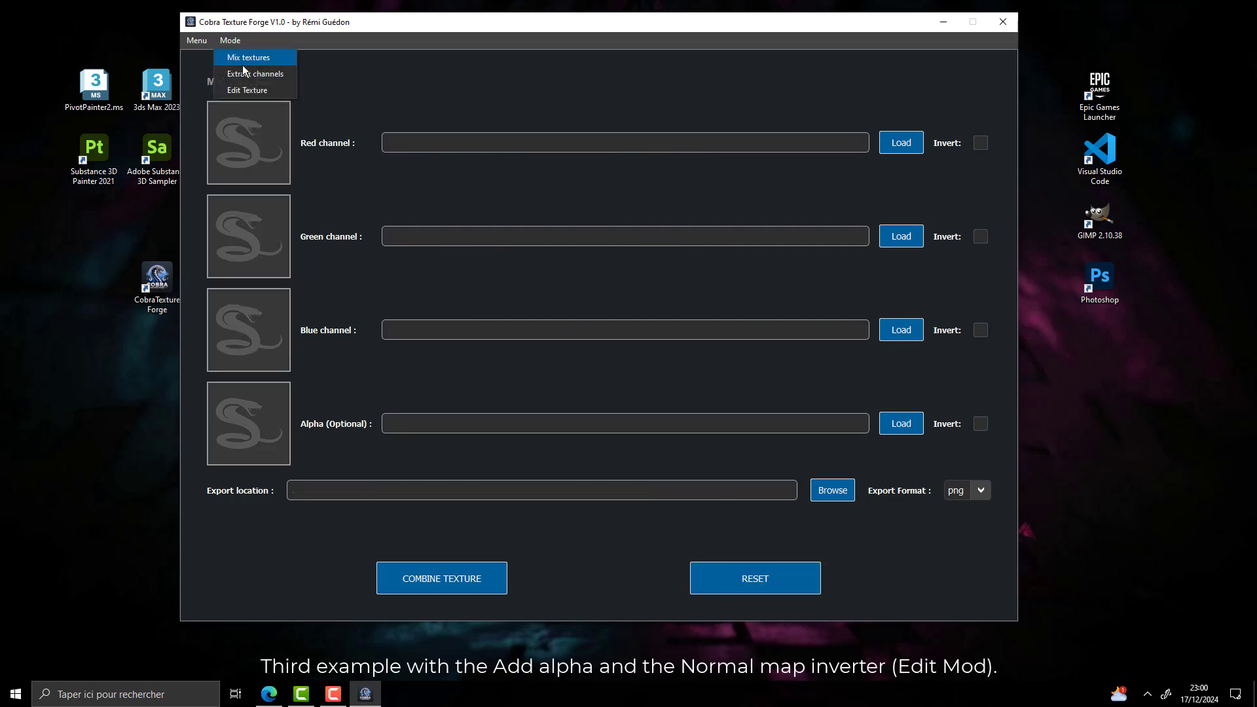
{"action": "left_click", "coordinate": [262, 89]}
{"action": "left_click", "coordinate": [330, 359]}
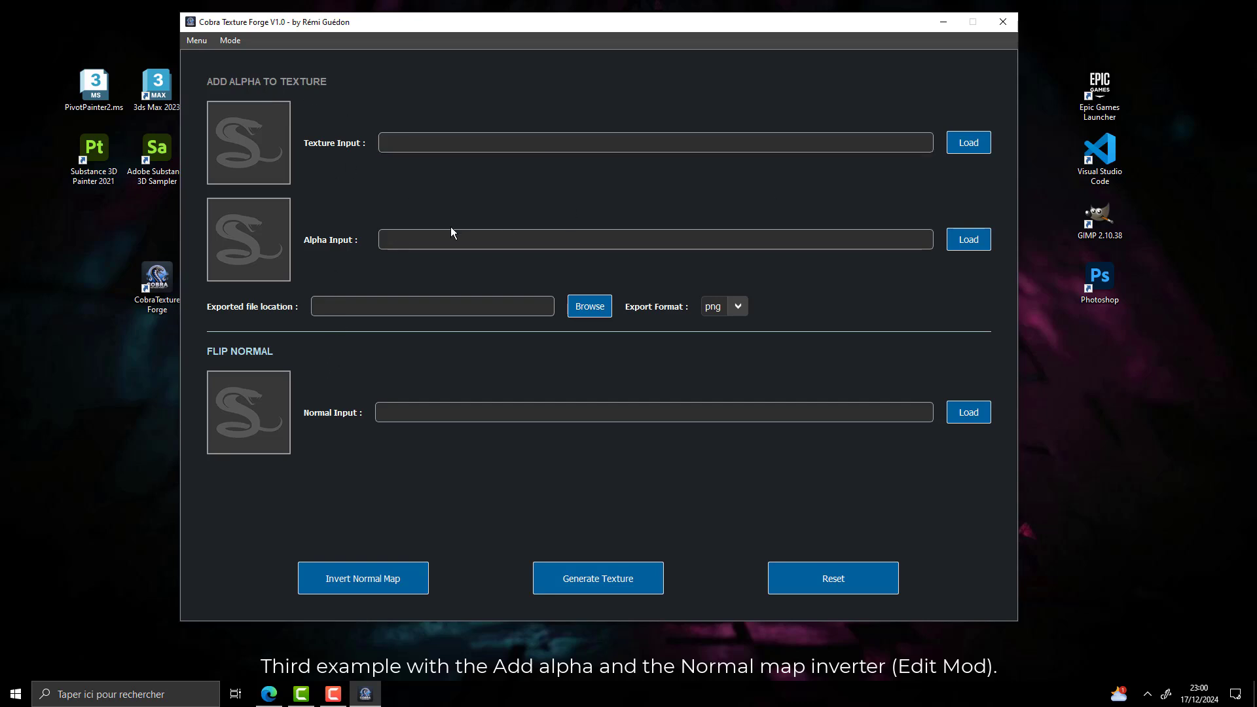
Load BaseColor.png from the PBR_demo folder as the texture input and Metallic.png as the alpha input
{"action": "left_click", "coordinate": [967, 143]}
{"action": "left_click", "coordinate": [453, 64]}
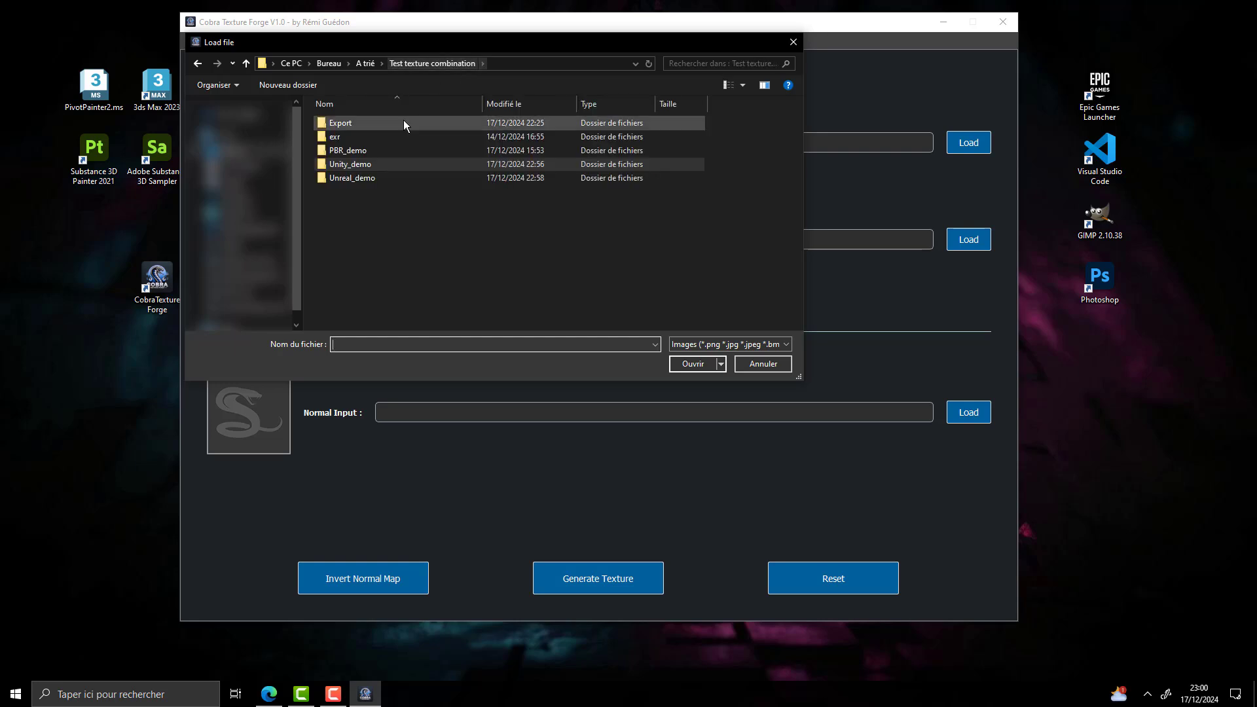
{"action": "double_click", "coordinate": [402, 151]}
{"action": "left_click", "coordinate": [419, 156]}
{"action": "left_click", "coordinate": [692, 364]}
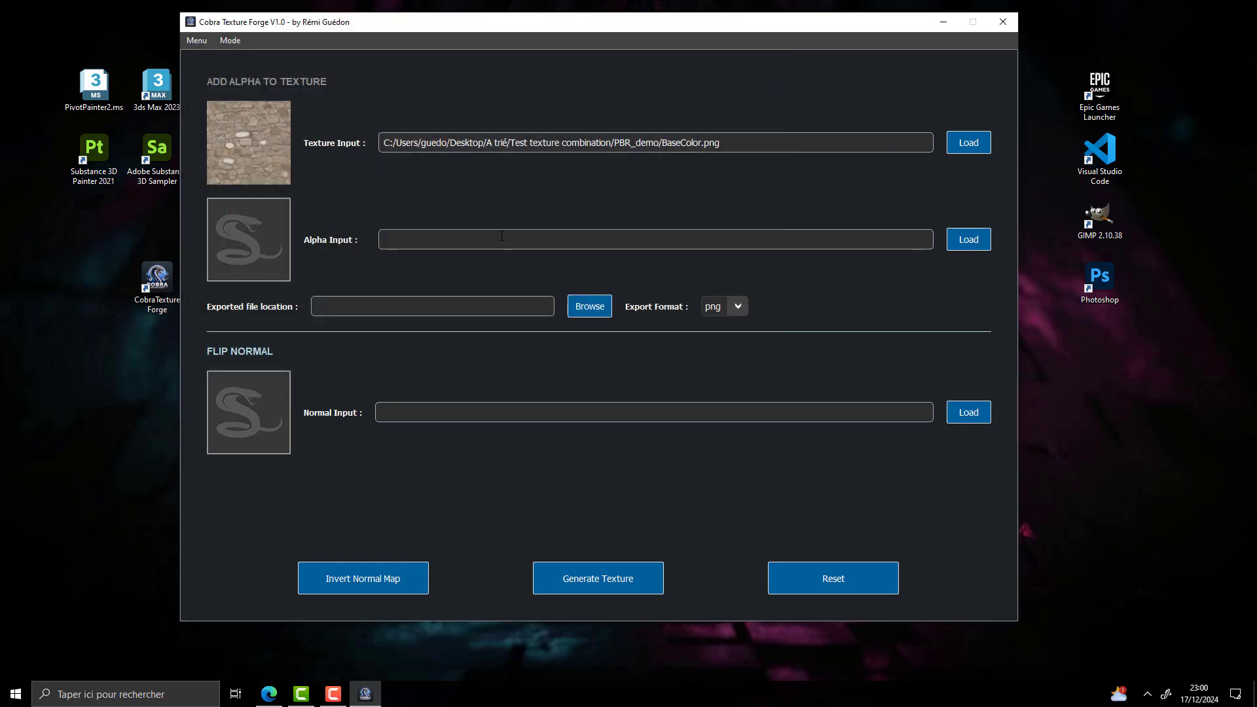
{"action": "left_click", "coordinate": [967, 239]}
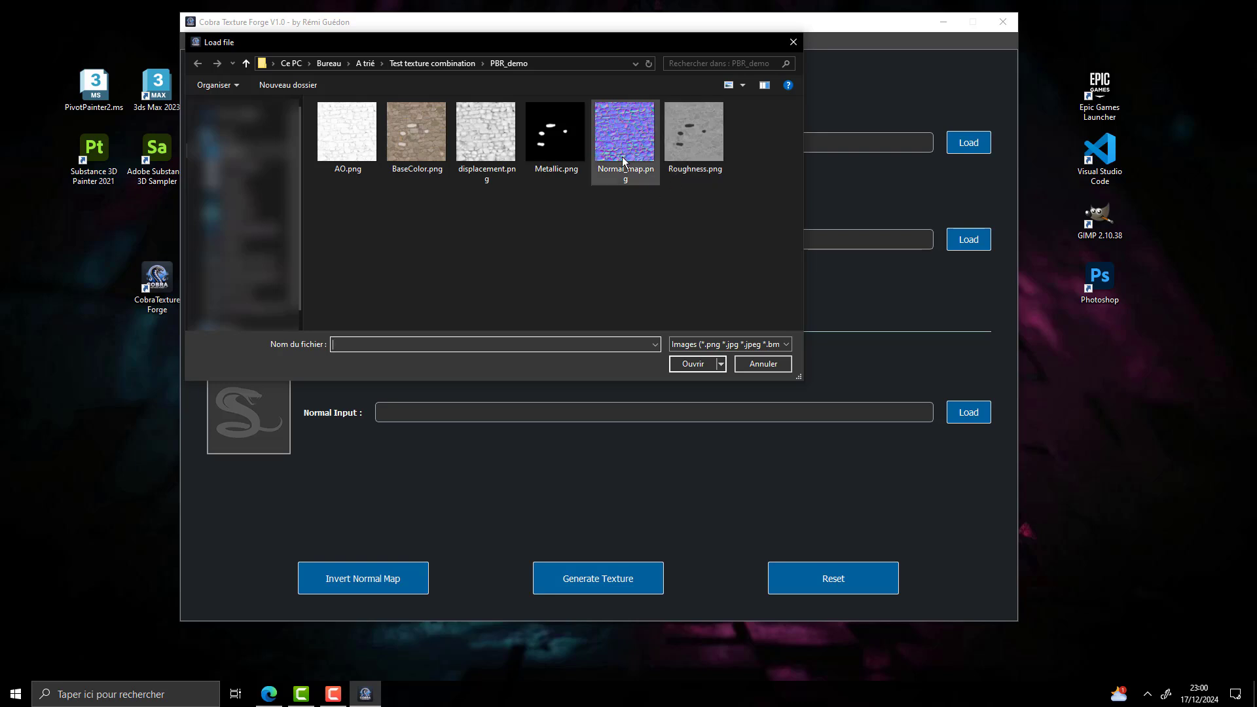
{"action": "left_click", "coordinate": [563, 134]}
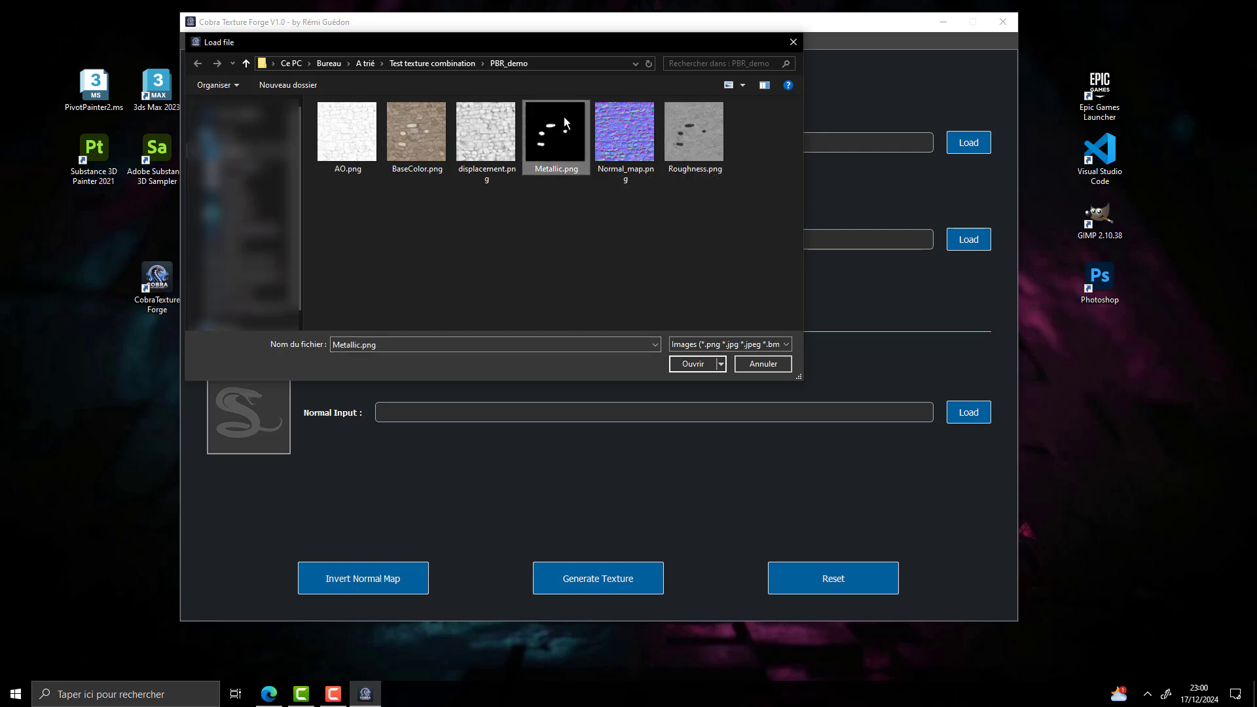
{"action": "left_click", "coordinate": [694, 363]}
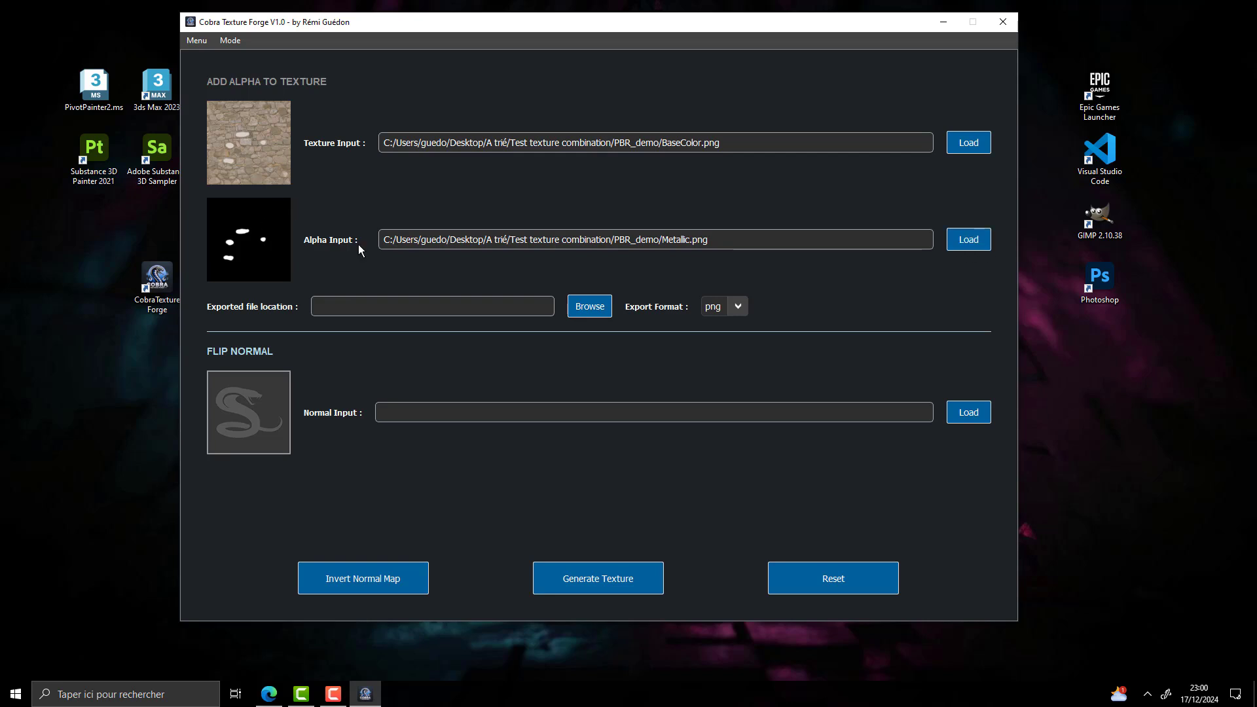
Set the export file to mix_alpha in the PBR_demo folder and generate the texture with alpha
{"action": "left_click", "coordinate": [593, 307]}
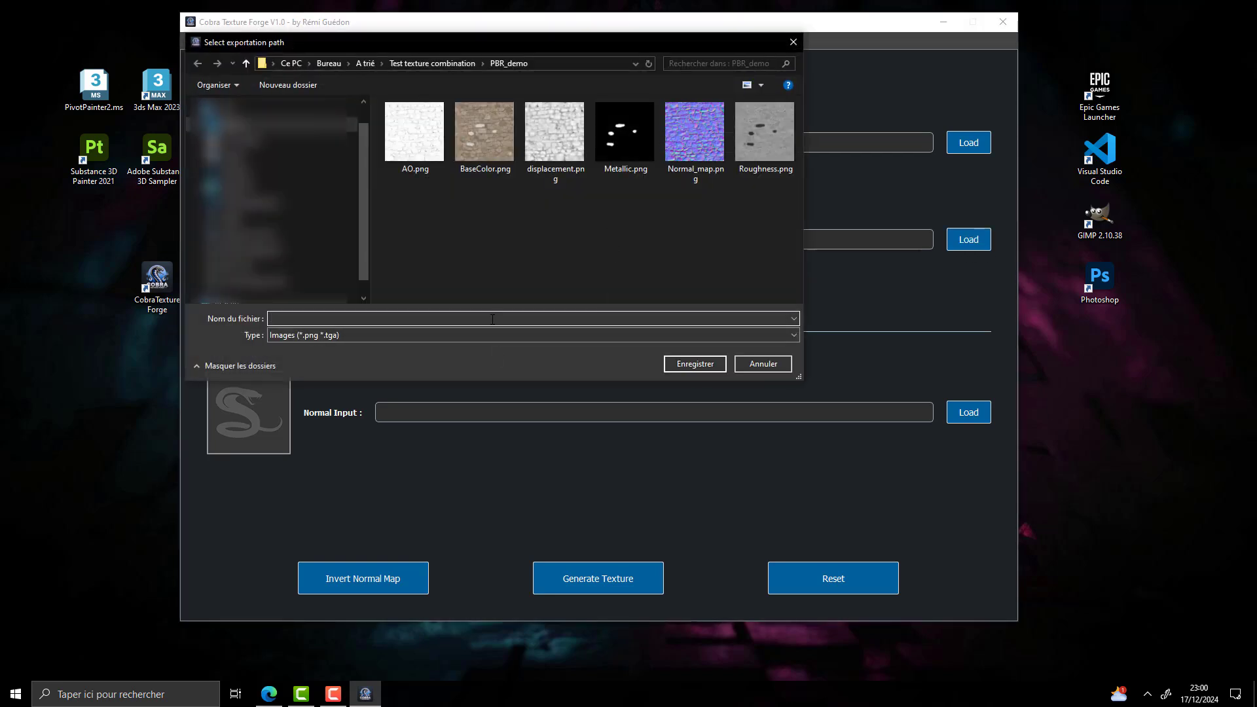
{"action": "type", "text": "mix_alpha"}
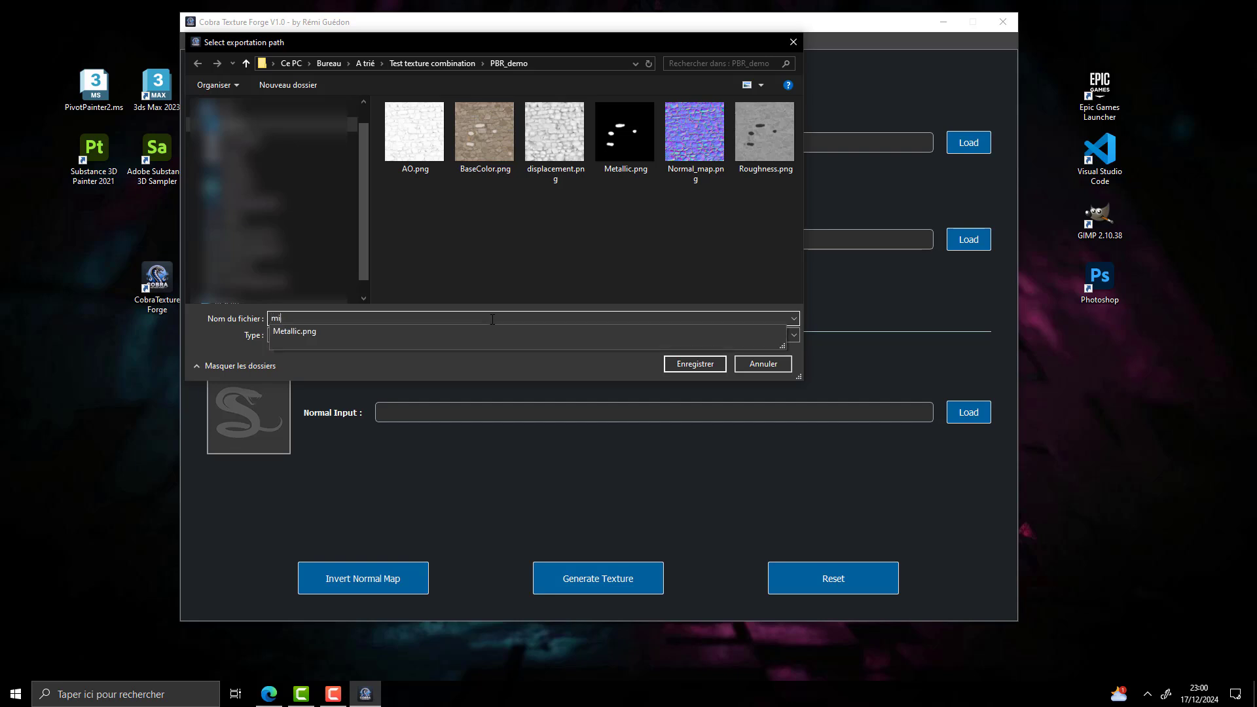
{"action": "left_click", "coordinate": [674, 362]}
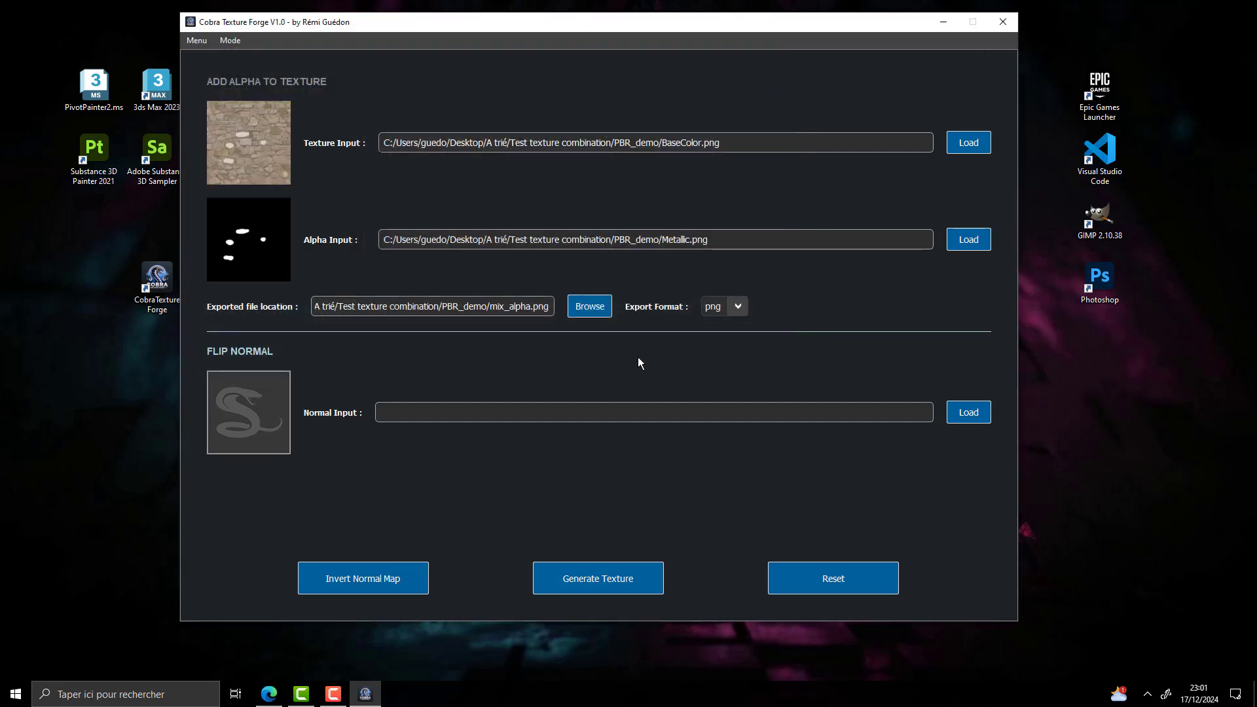
{"action": "left_click", "coordinate": [636, 586]}
Open the export folder, inspect the generated mix_alpha.png, and return to Cobra Texture Forge
{"action": "left_click", "coordinate": [686, 351]}
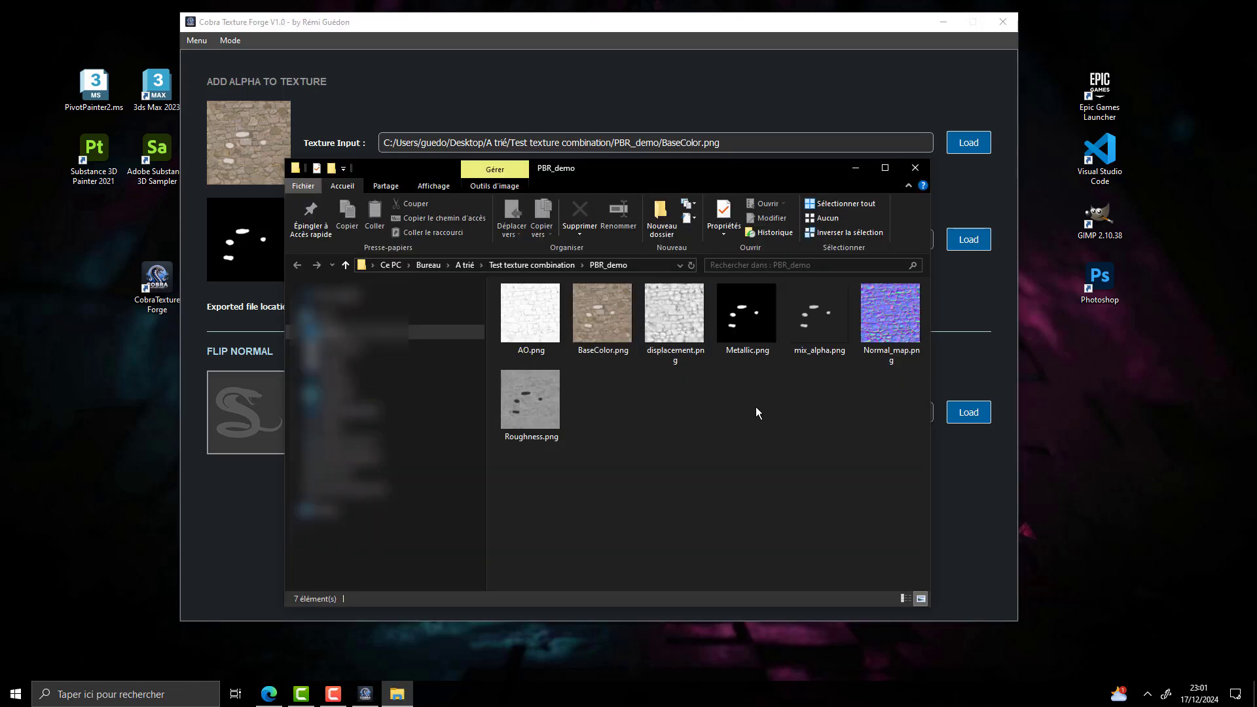
{"action": "left_click", "coordinate": [837, 316]}
{"action": "double_click", "coordinate": [836, 321]}
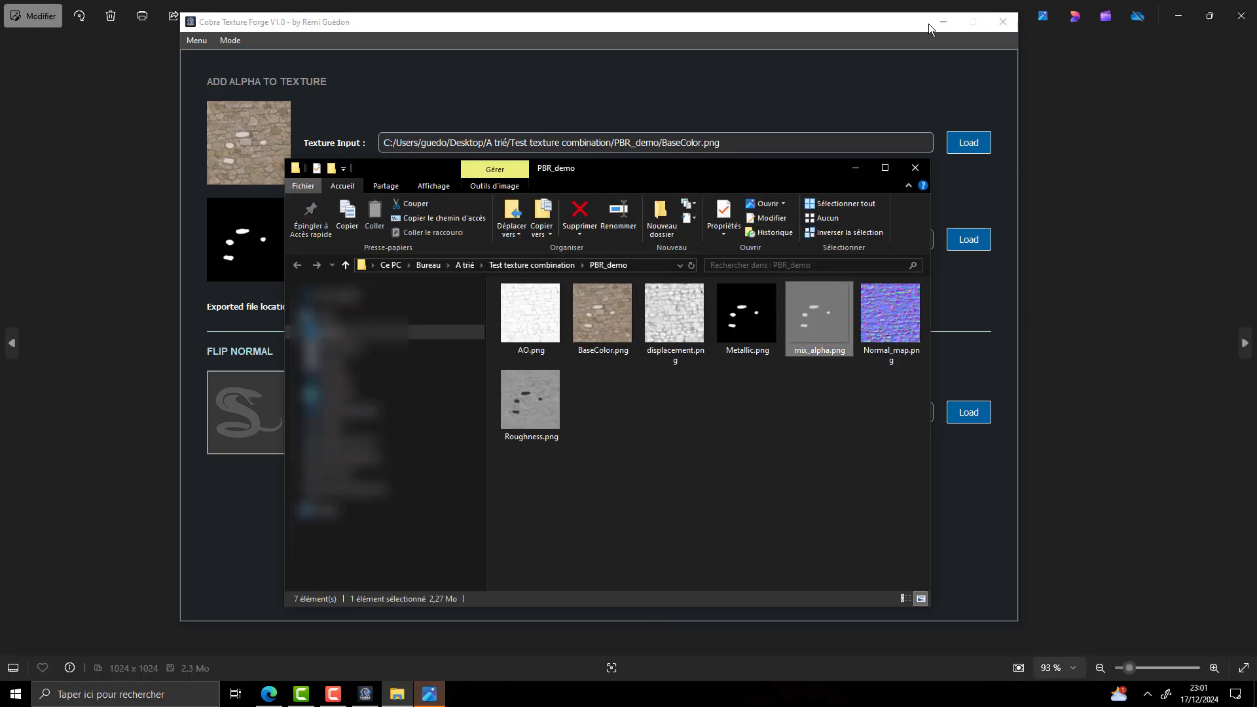
{"action": "left_click", "coordinate": [854, 168]}
{"action": "scroll", "coordinate": [557, 410], "scroll_direction": "up", "scroll_amount": 1}
{"action": "scroll", "coordinate": [578, 350], "scroll_direction": "down", "scroll_amount": 1}
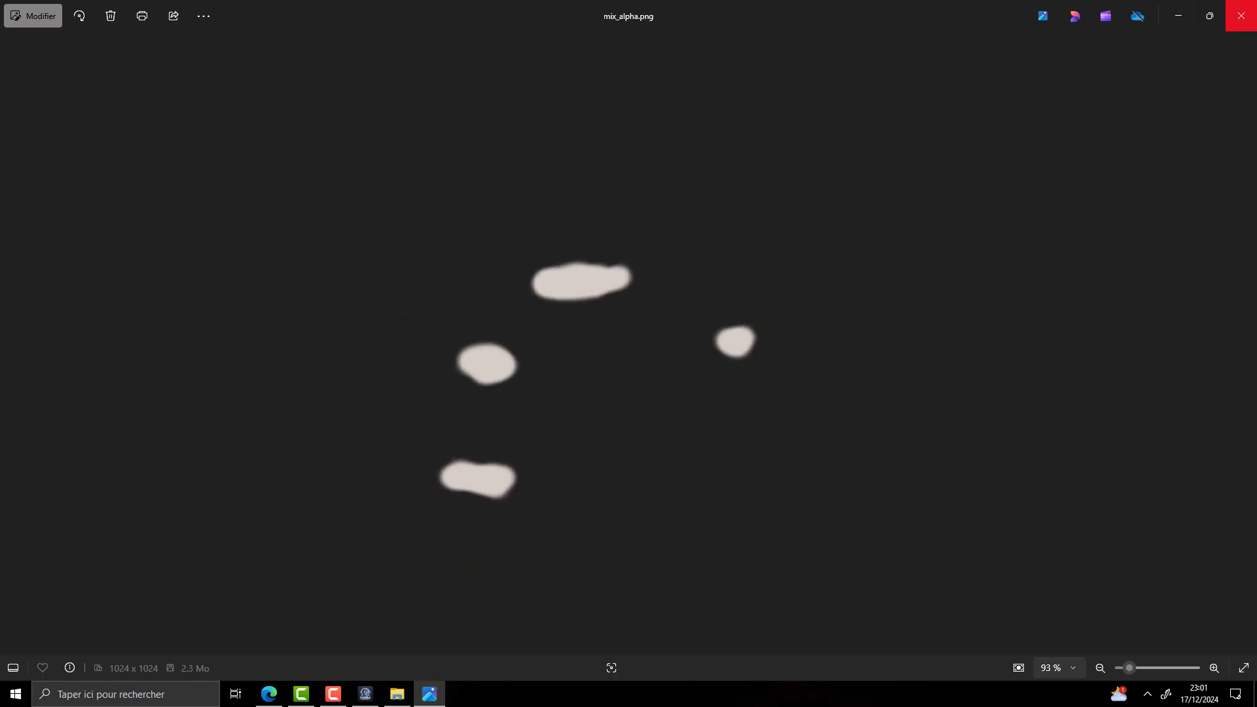
{"action": "left_click", "coordinate": [1241, 15]}
{"action": "left_click", "coordinate": [365, 694]}
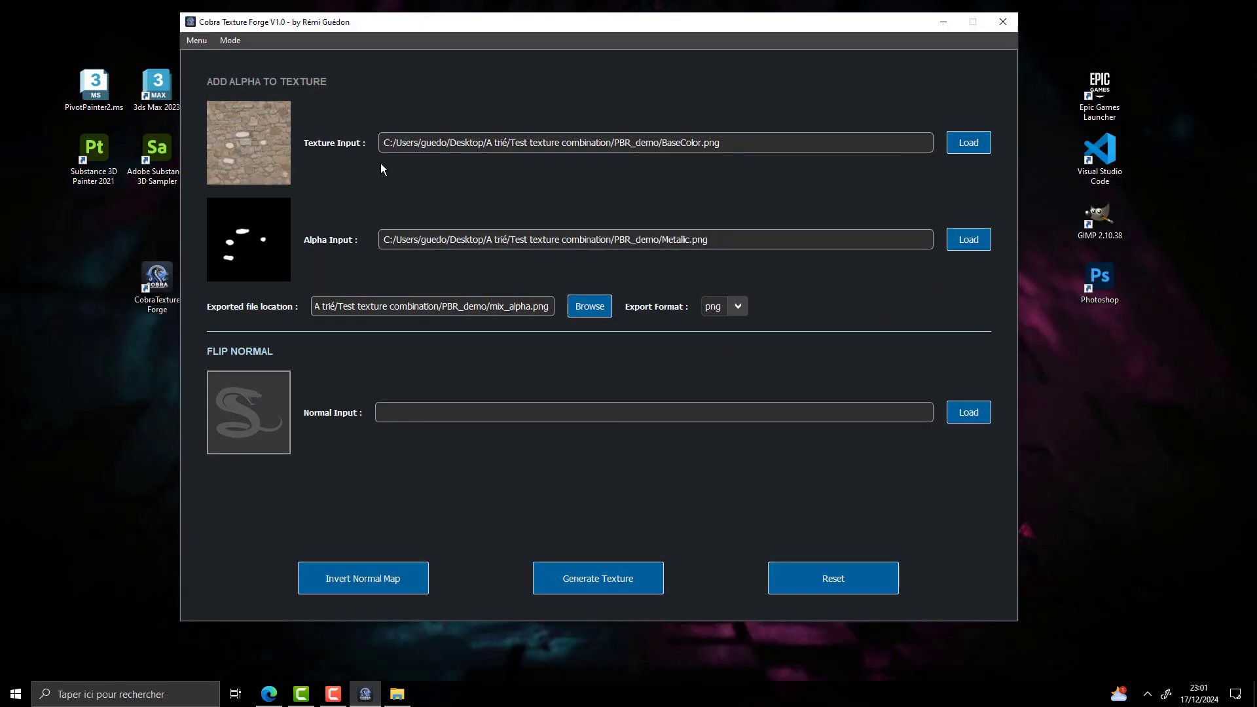
Reset the edit inputs and load Normal_map.png from the PBR_demo folder as the normal input
{"action": "left_click", "coordinate": [857, 574]}
{"action": "left_click", "coordinate": [968, 413]}
{"action": "left_click", "coordinate": [693, 134]}
{"action": "left_click", "coordinate": [693, 364]}
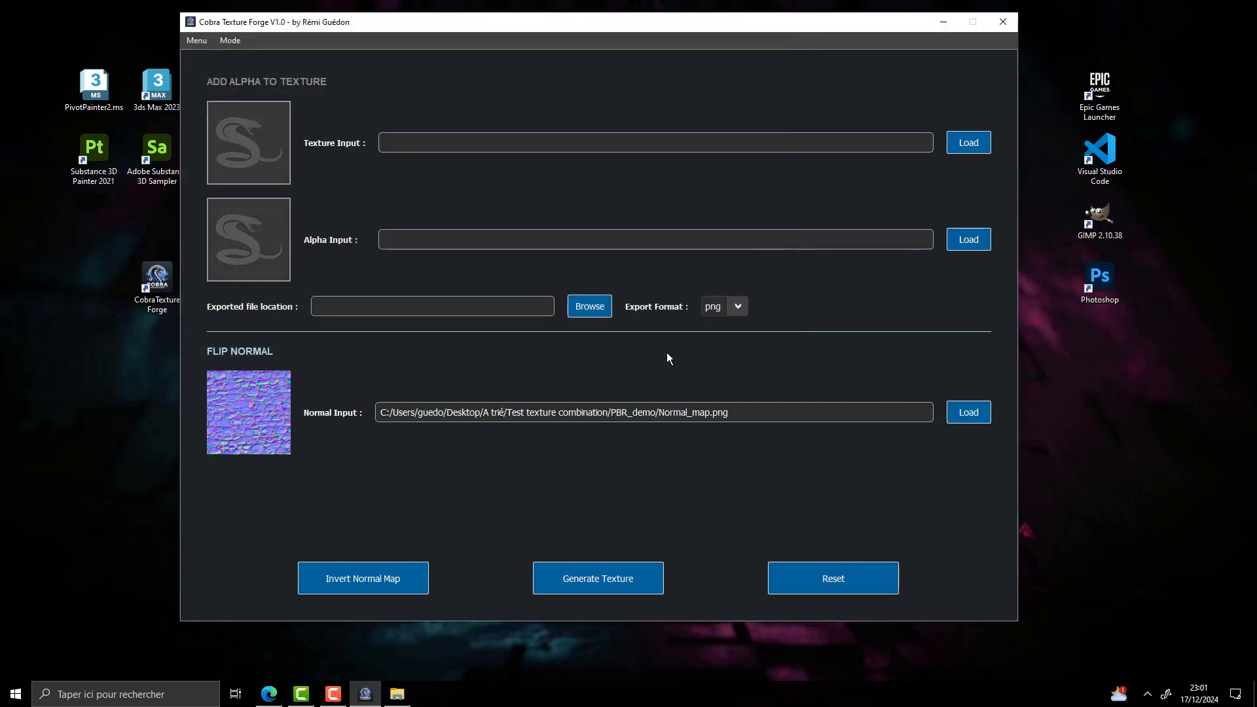
Invert the normal map, invert it back again, and check Normal_map.png in its folder
{"action": "left_click", "coordinate": [385, 579]}
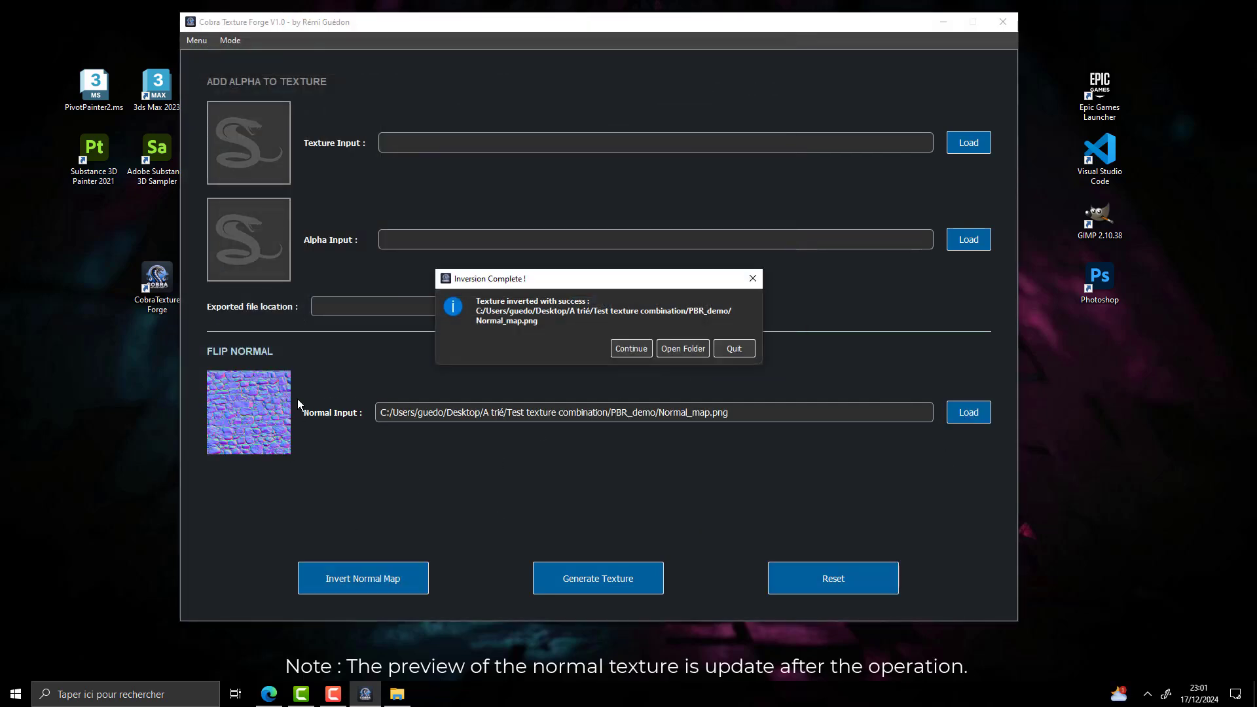
{"action": "left_click", "coordinate": [729, 350]}
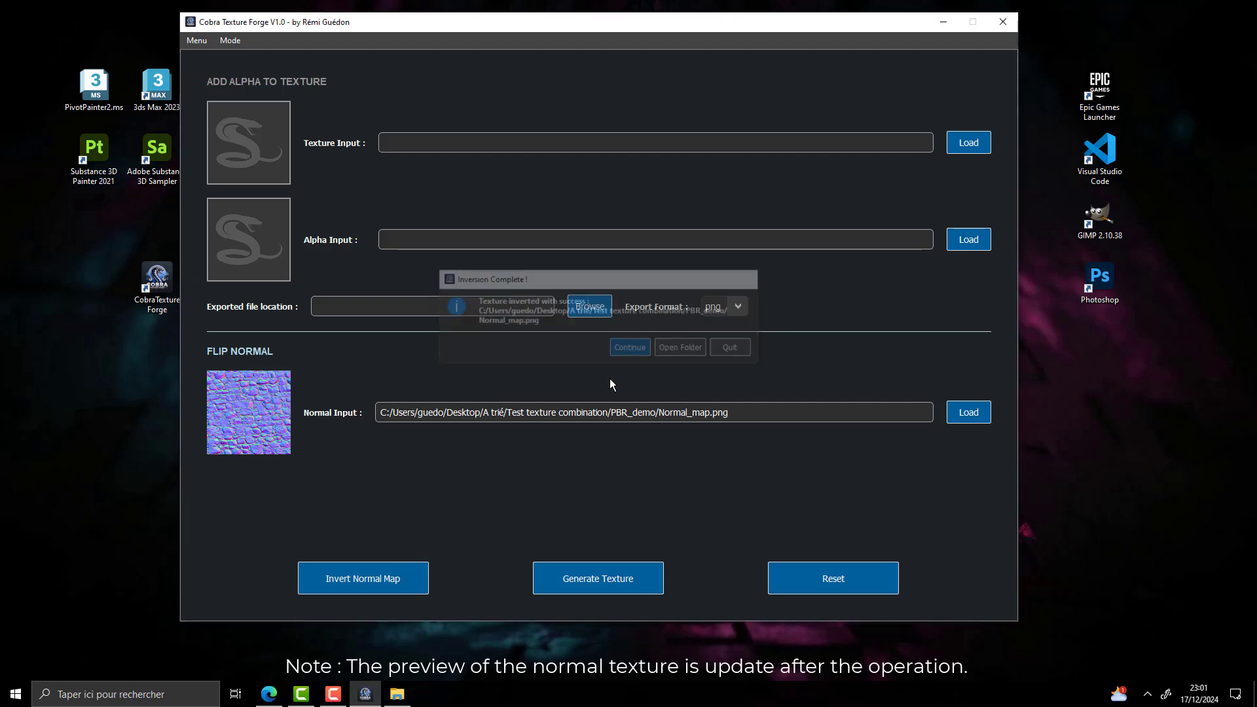
{"action": "left_click", "coordinate": [375, 574]}
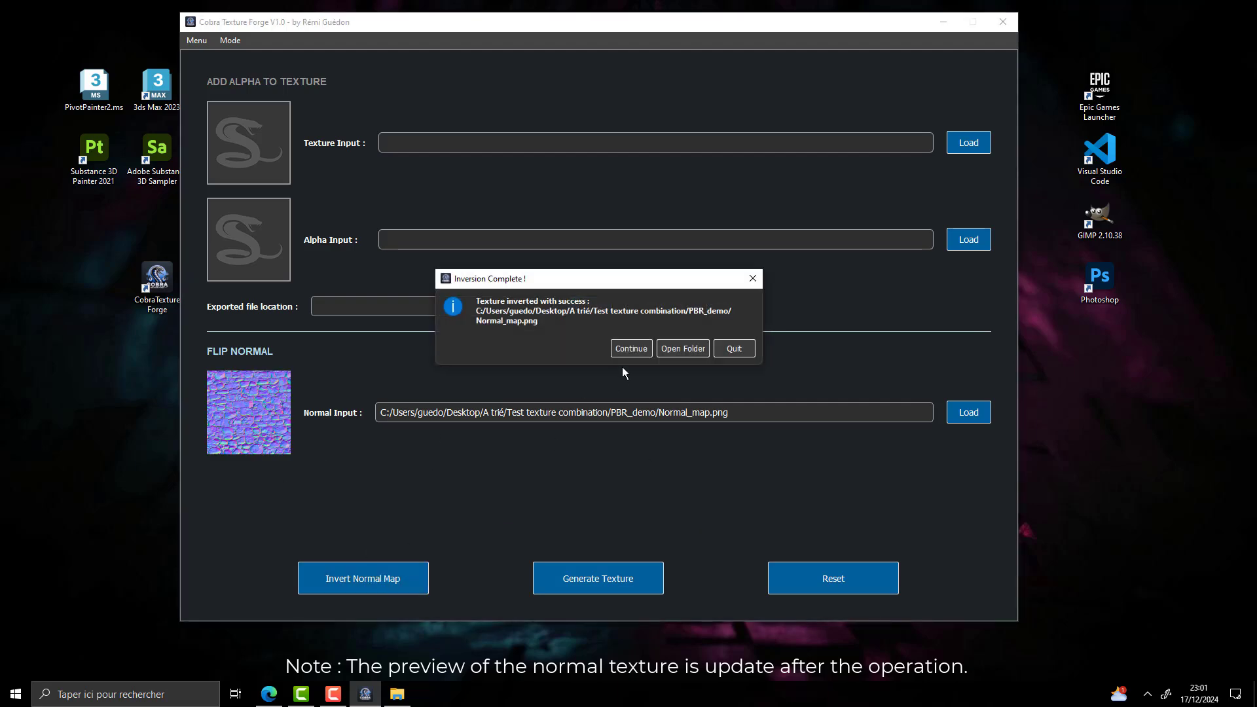
{"action": "left_click", "coordinate": [682, 348]}
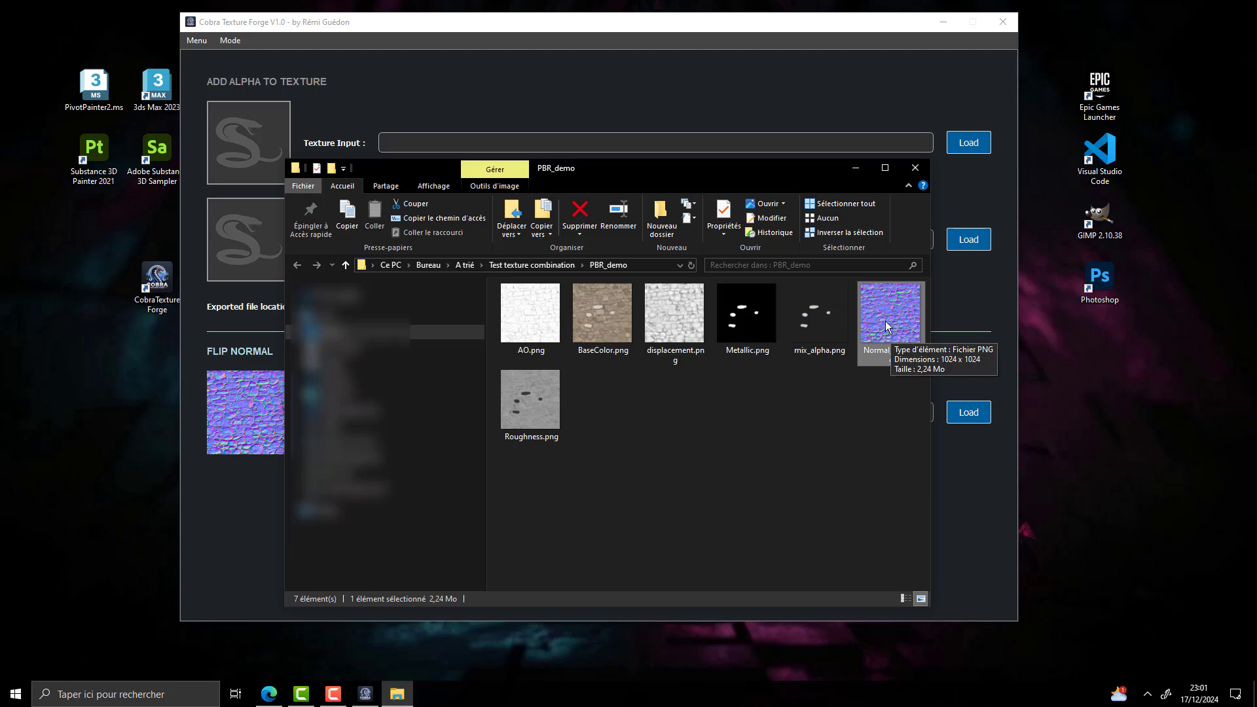
{"action": "left_click", "coordinate": [916, 170]}
Invert the normal map once more and compare Normal_map.png in its folder
{"action": "left_click", "coordinate": [350, 571]}
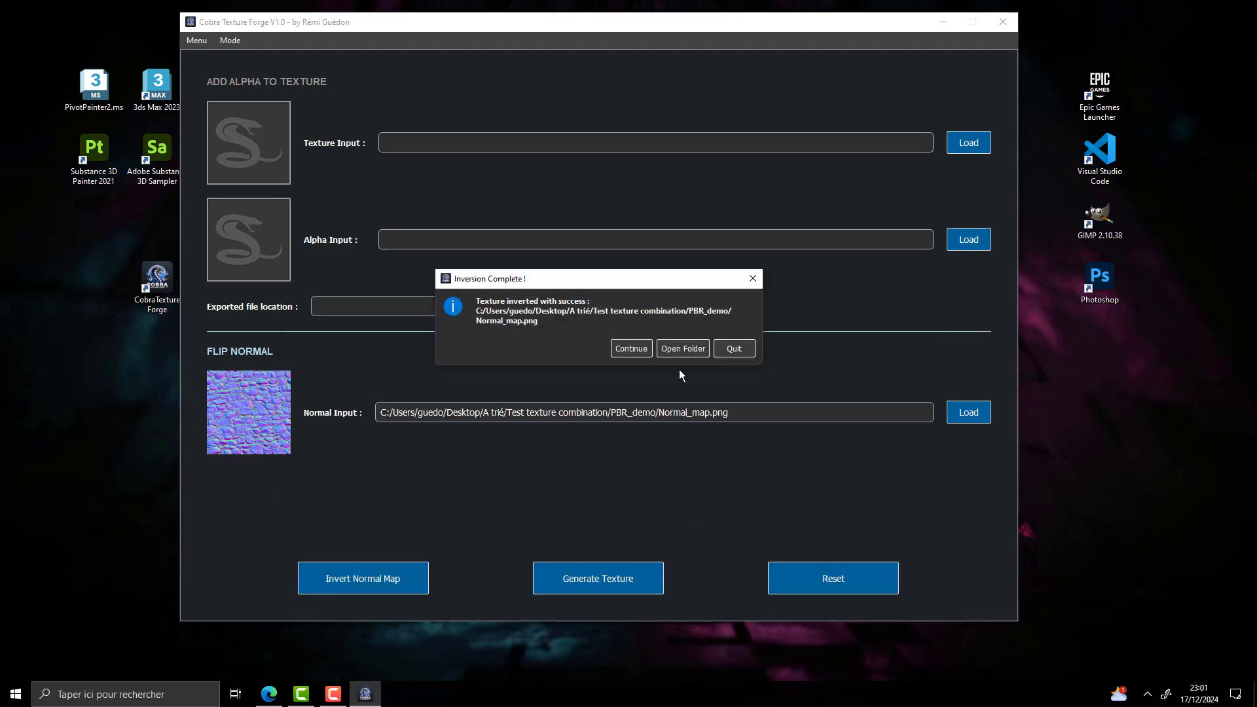
{"action": "left_click", "coordinate": [682, 349]}
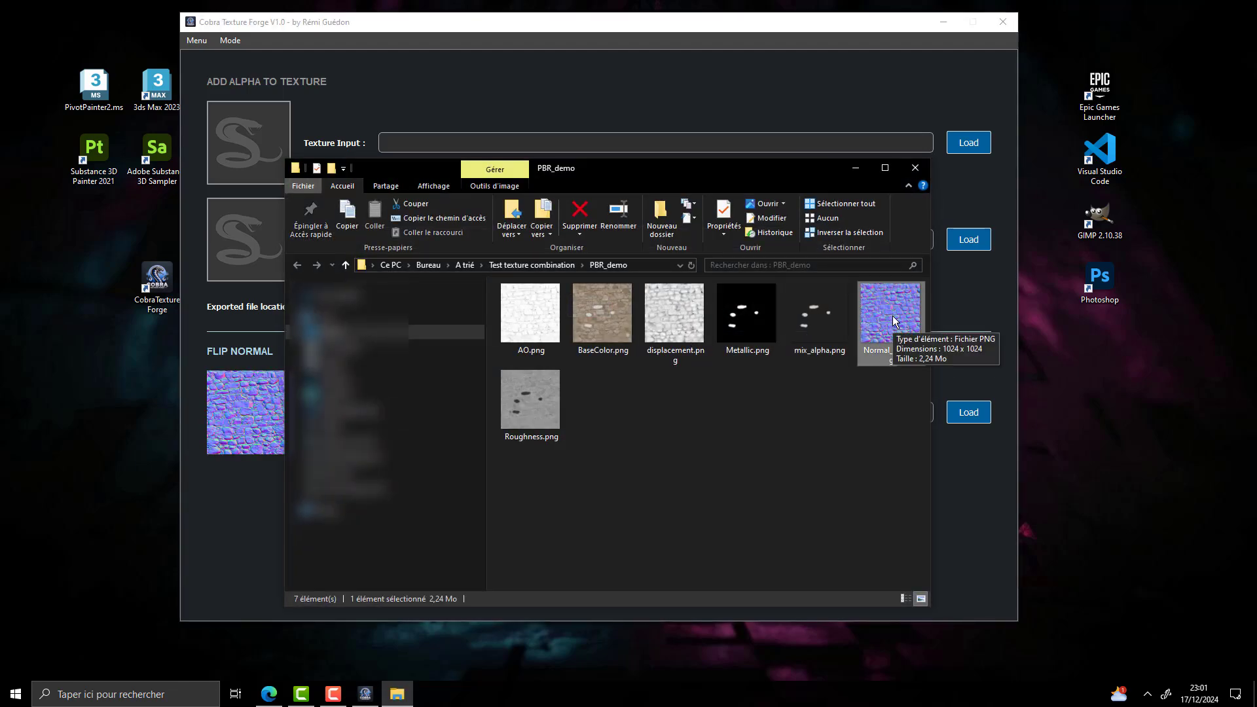
{"action": "left_click", "coordinate": [915, 168]}
Reset the edit inputs and switch back to the Mix Textures mode
{"action": "left_click", "coordinate": [796, 563]}
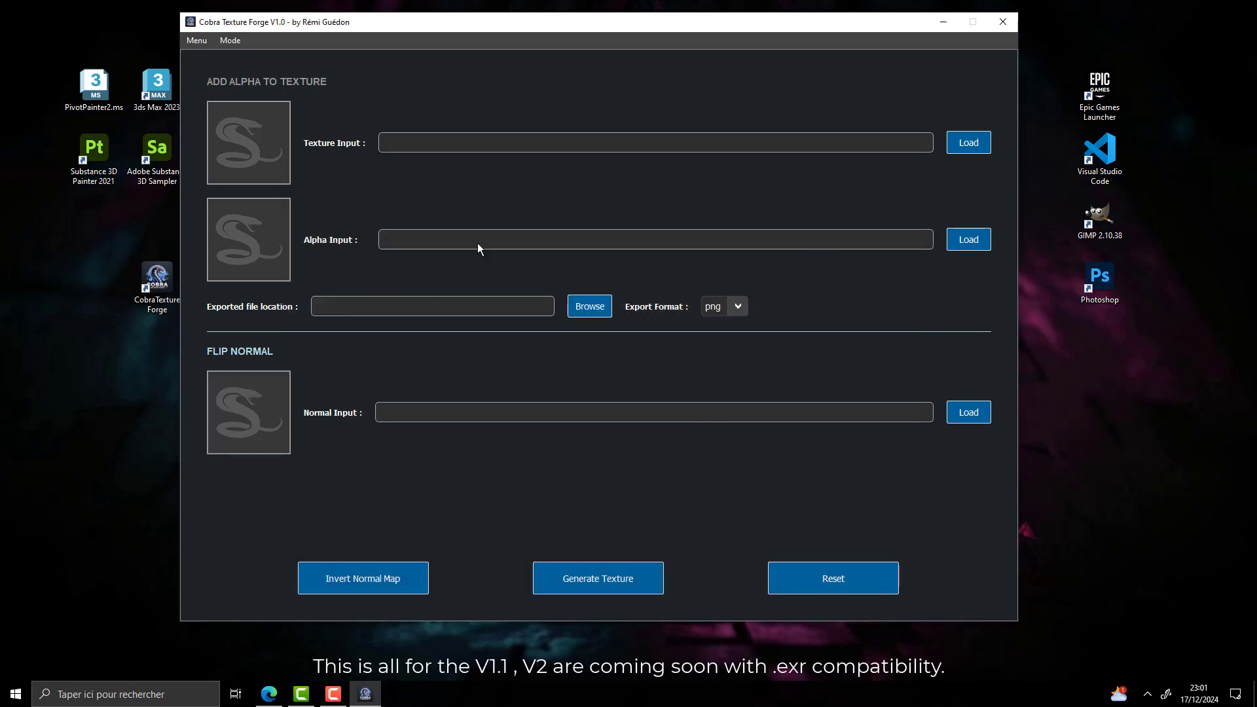
{"action": "left_click", "coordinate": [231, 41]}
{"action": "left_click", "coordinate": [238, 56]}
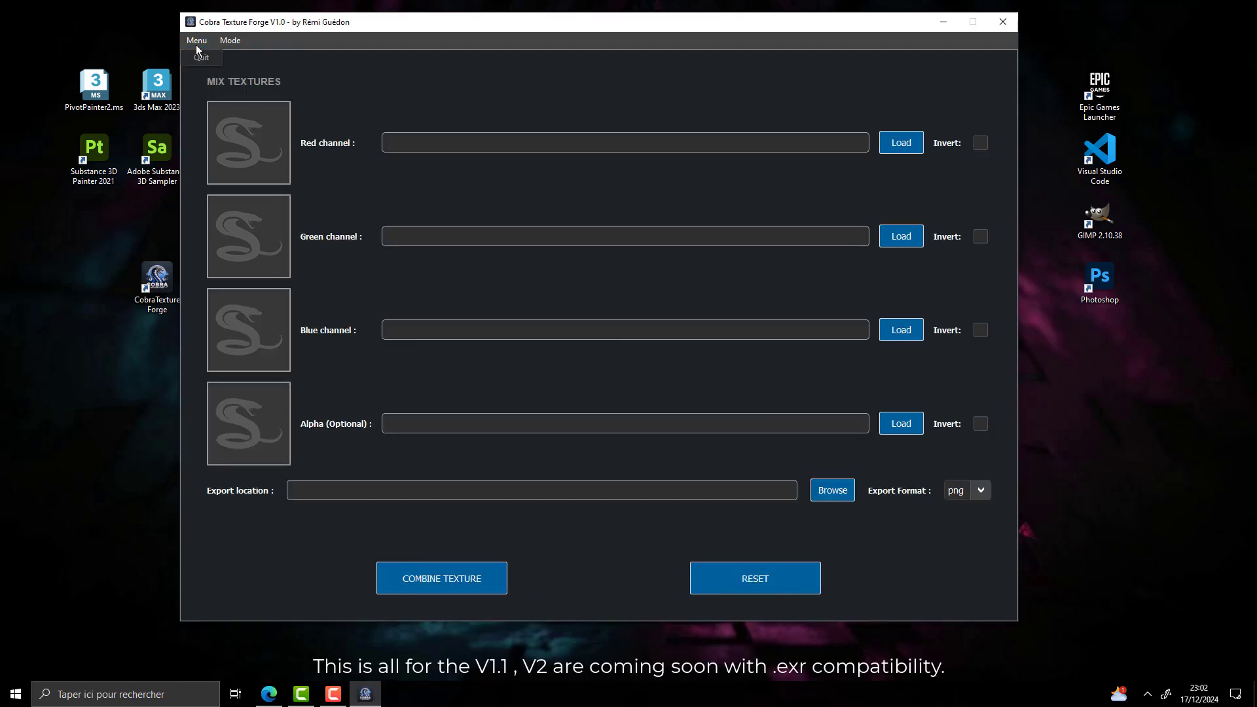
Quit Cobra Texture Forge and move its desktop shortcut directly below the Substance 3D Painter 2021 icon
{"action": "left_click", "coordinate": [201, 58]}
{"action": "left_click_drag", "start_coordinate": [155, 281], "coordinate": [93, 216]}
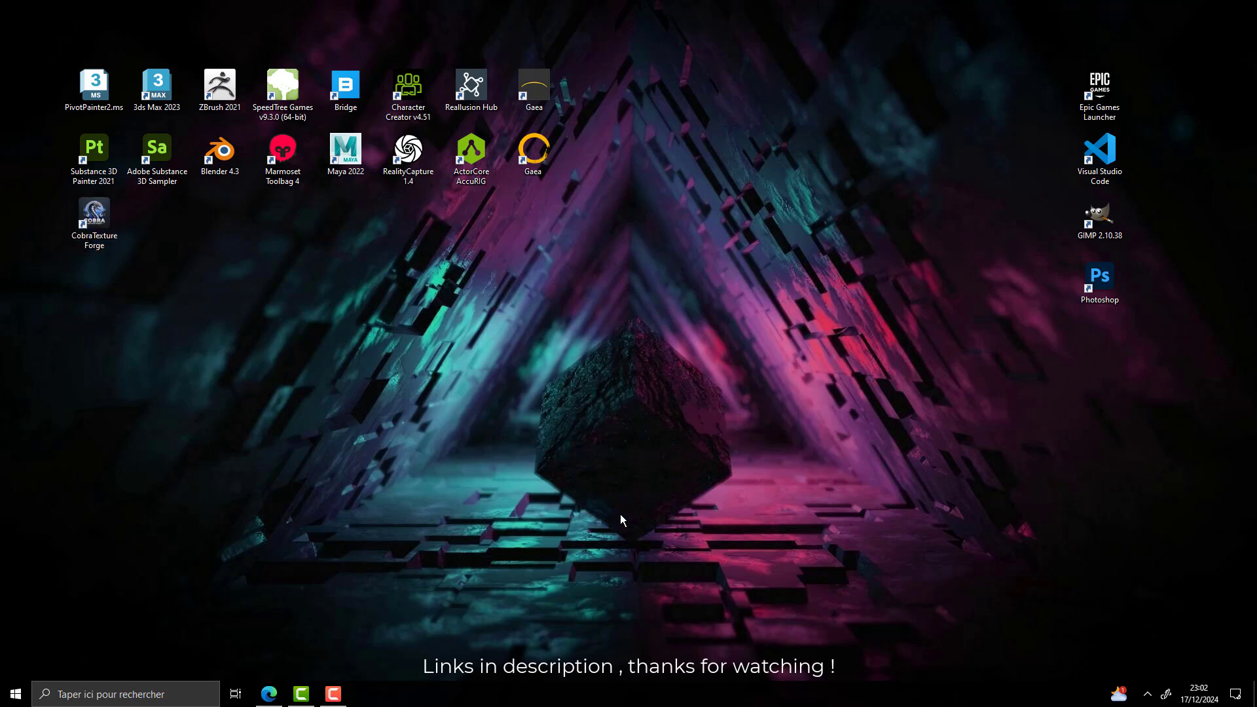